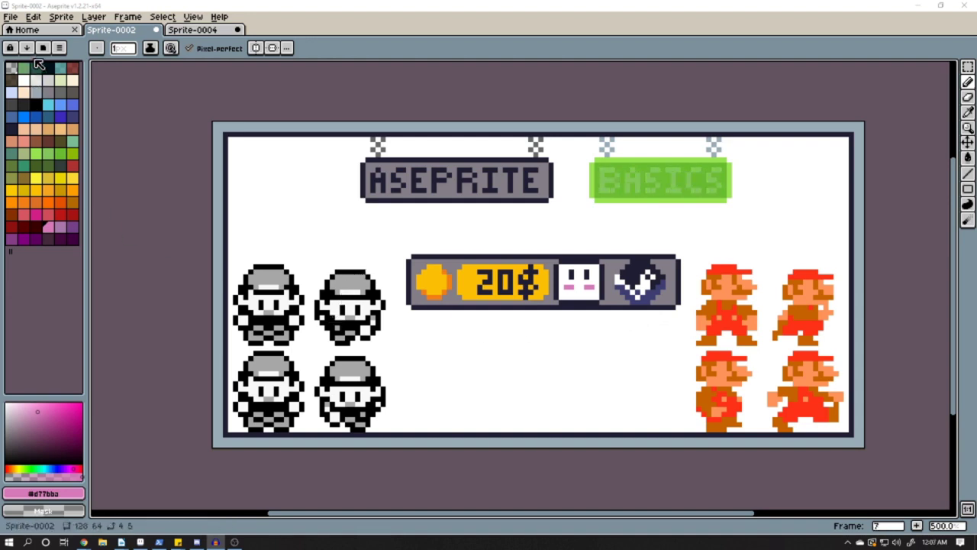
# Show the pencil's tool group, pan the slide, and toggle the frame timeline on and off.
pyautogui.click(968, 82)
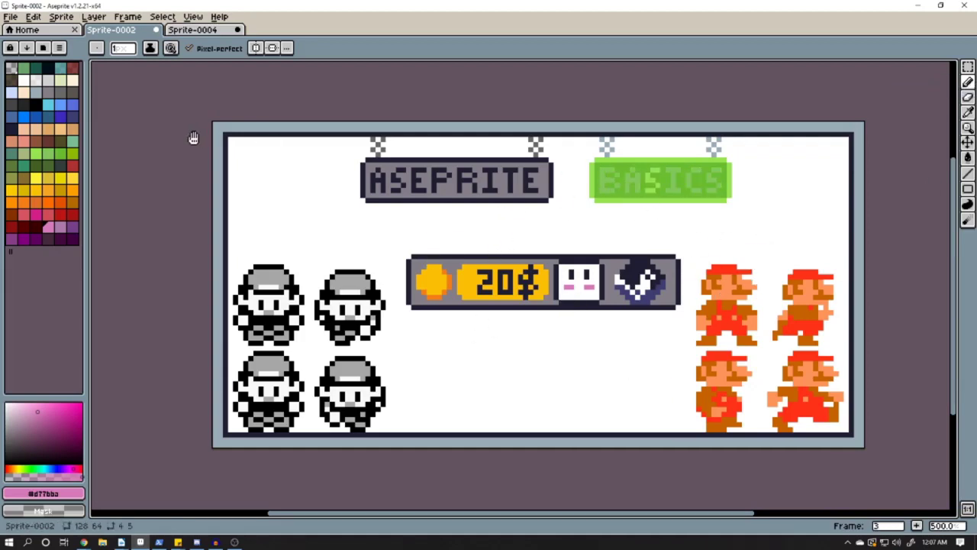
pyautogui.moveTo(322, 243); pyautogui.dragTo(308, 181)
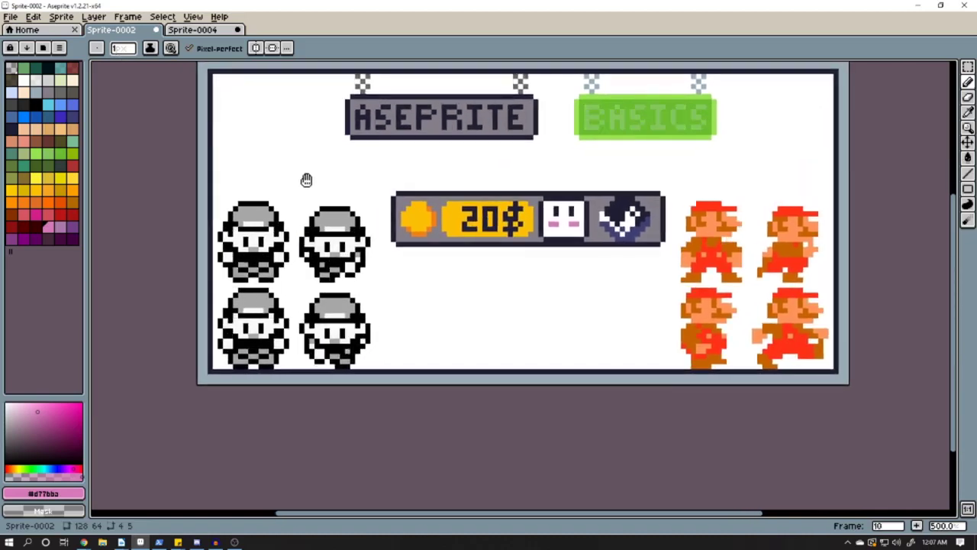
pyautogui.press('Tab')
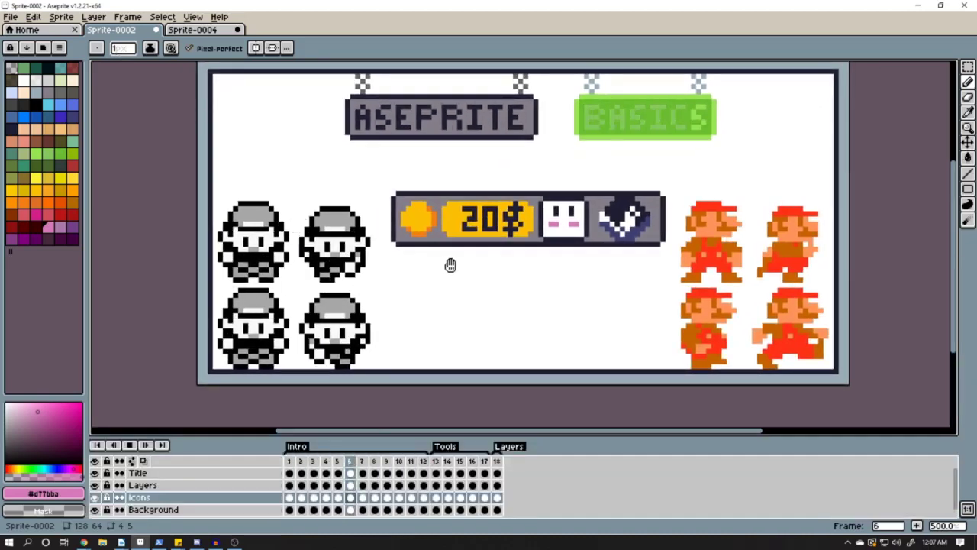
pyautogui.moveTo(449, 267); pyautogui.dragTo(442, 291)
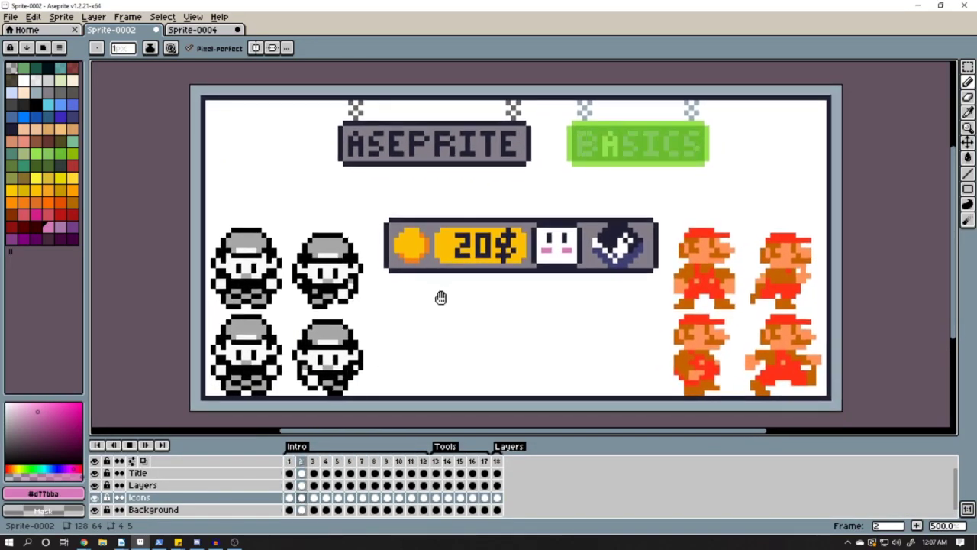
pyautogui.press('Tab')
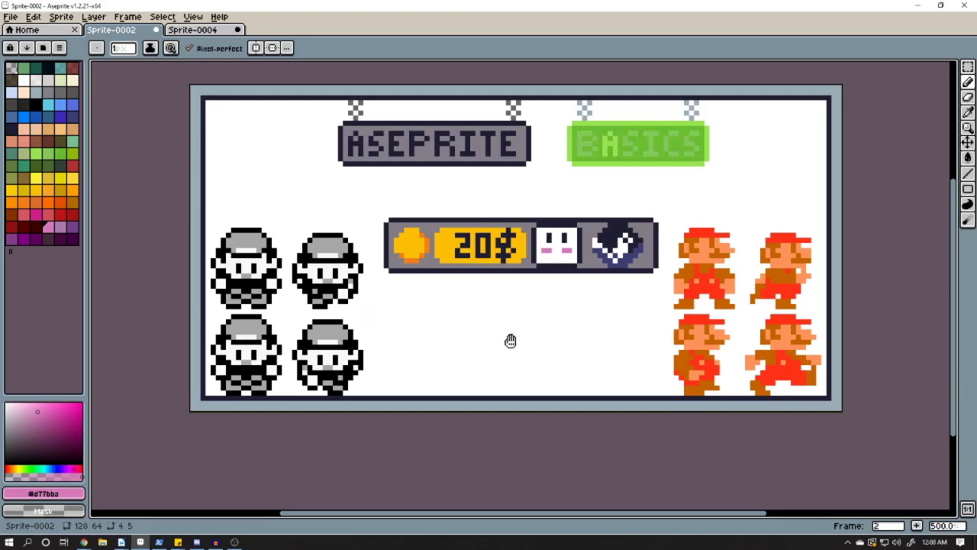
# Show the timeline again and stop the slide animation on frame 1.
pyautogui.moveTo(512, 342); pyautogui.dragTo(504, 315)
pyautogui.press('Tab')
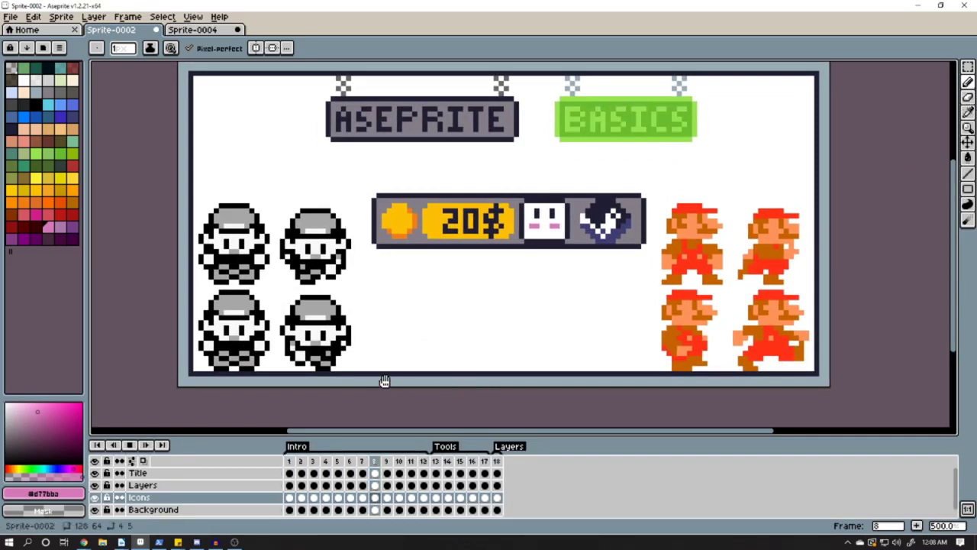
pyautogui.click(132, 446)
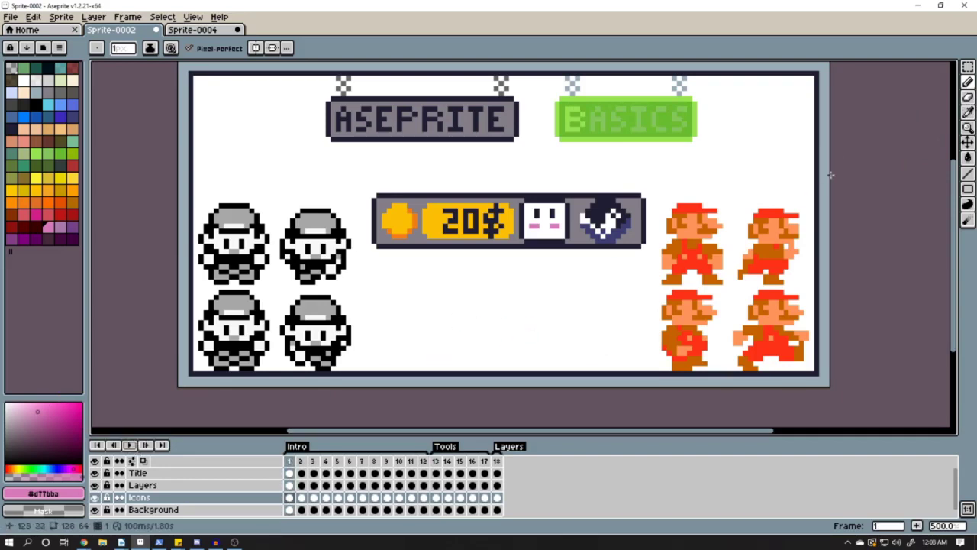
# Start a new 256×256 sprite, trying Indexed before settling on RGBA colour mode.
pyautogui.click(12, 17)
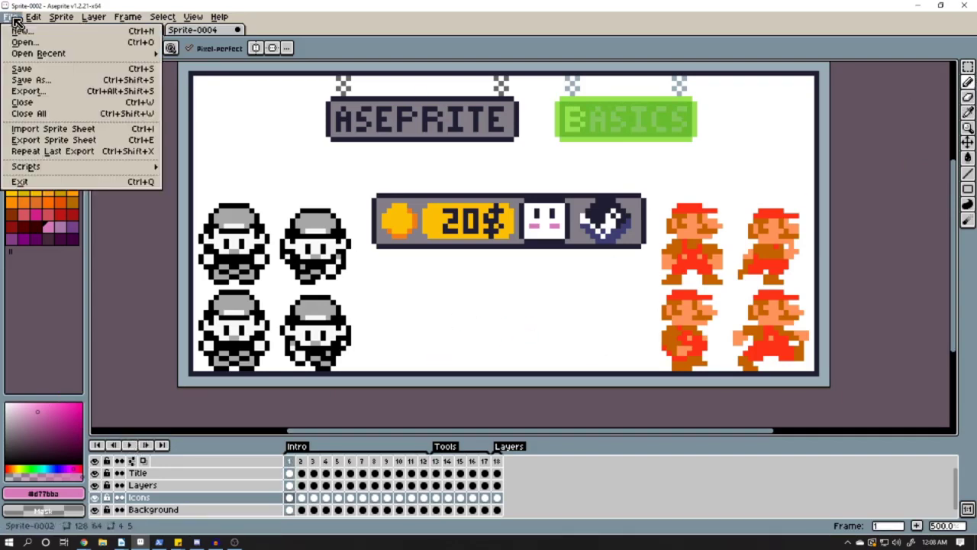
pyautogui.click(33, 33)
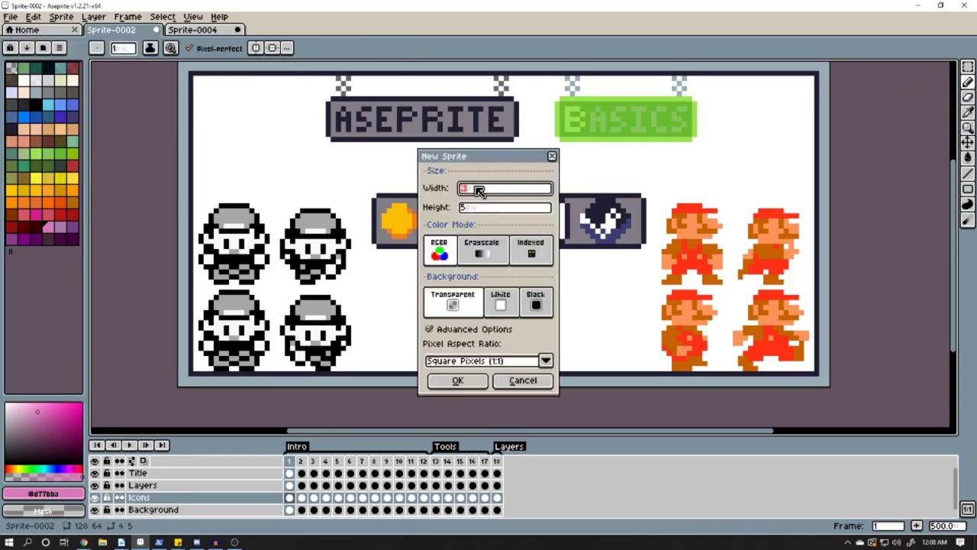
pyautogui.click(467, 209)
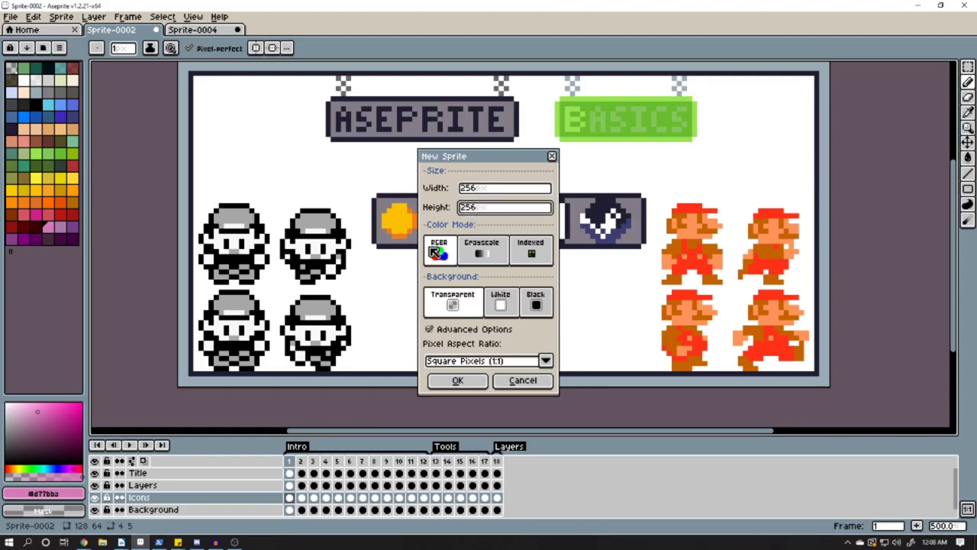
pyautogui.click(539, 252)
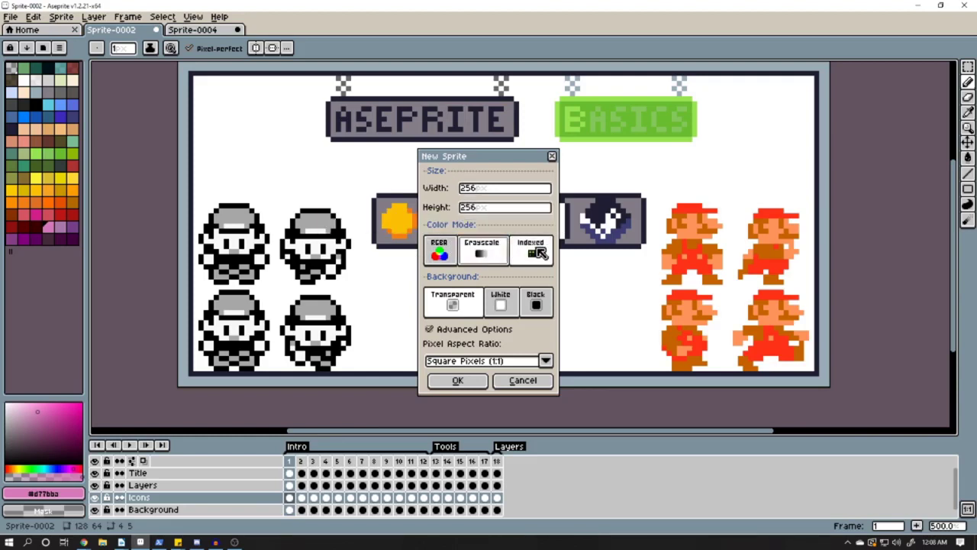
pyautogui.click(443, 251)
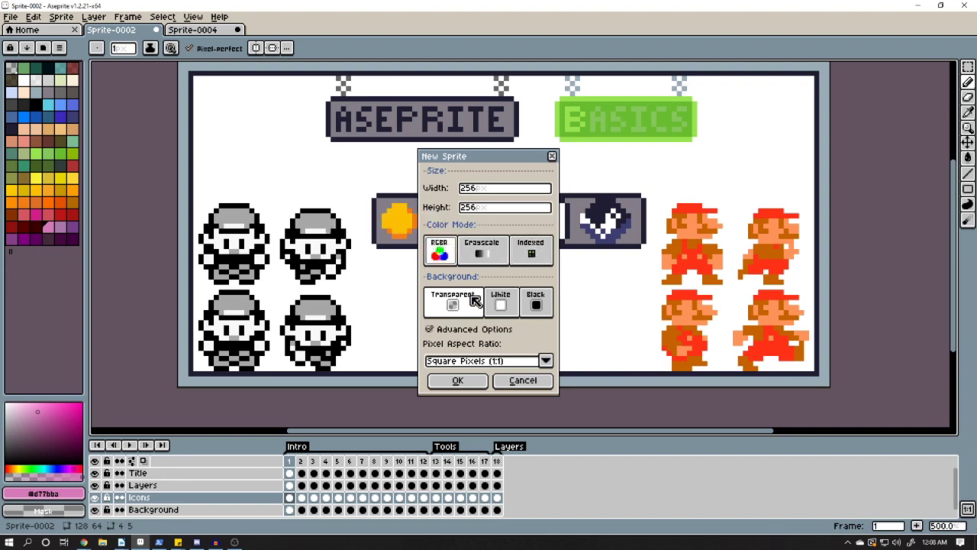
# Keep a transparent background and square 1:1 pixels, then confirm the new sprite.
pyautogui.click(501, 303)
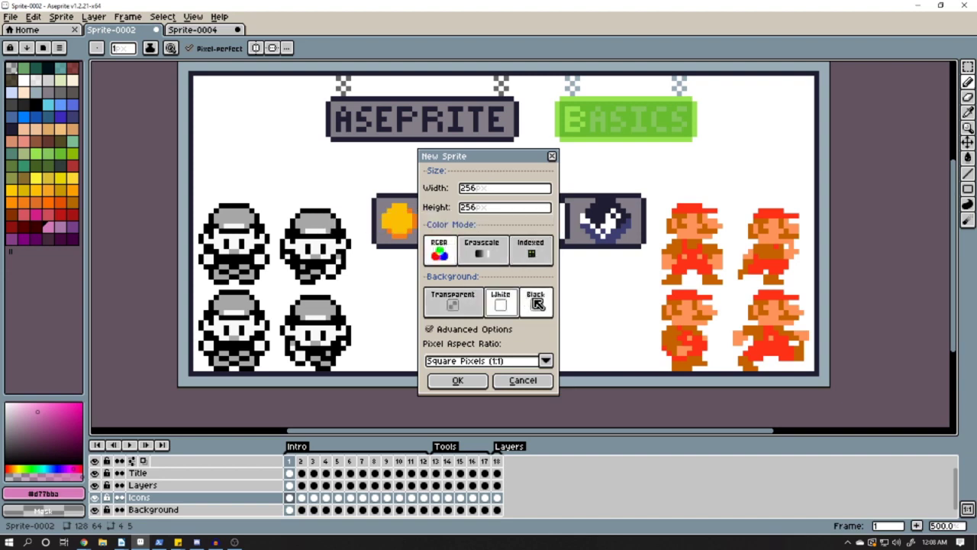
pyautogui.click(538, 302)
pyautogui.click(454, 304)
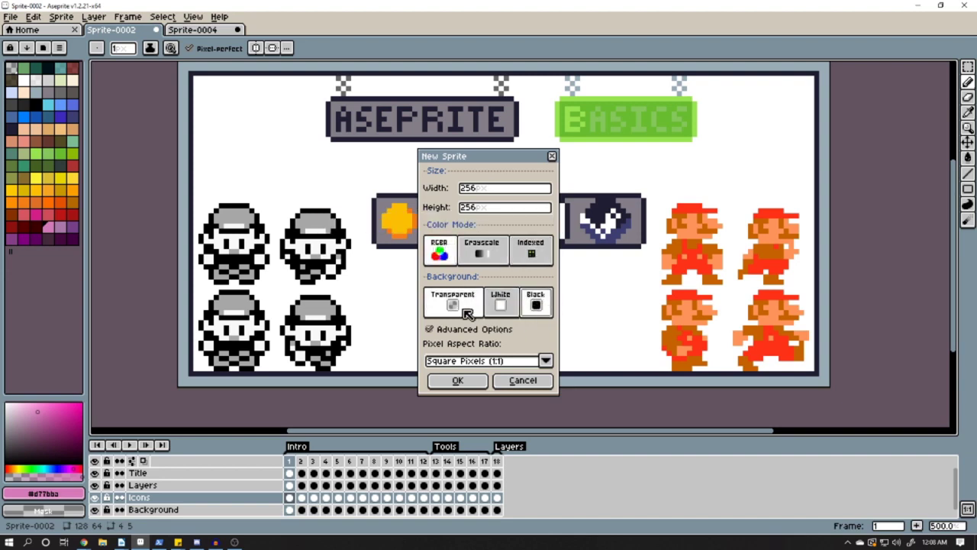
pyautogui.click(431, 329)
pyautogui.click(433, 332)
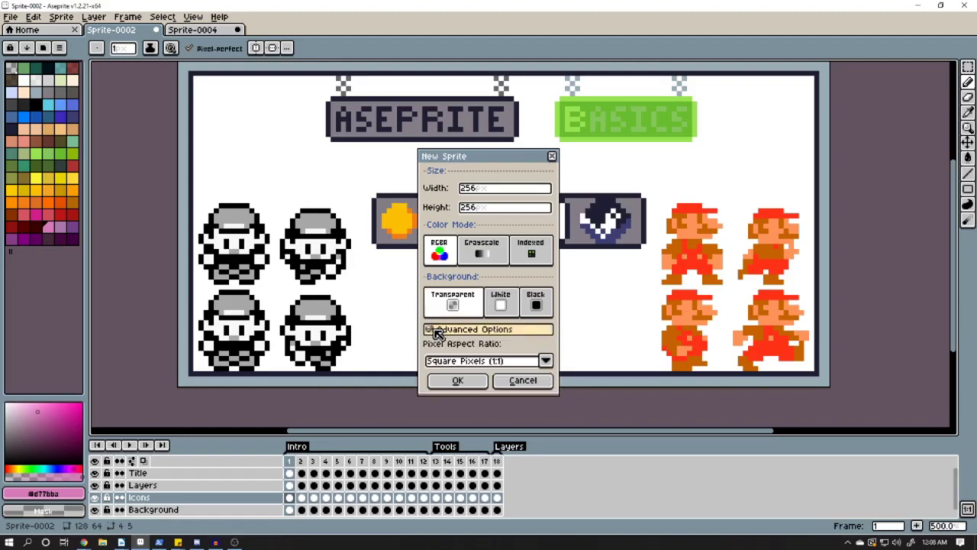
pyautogui.click(545, 362)
pyautogui.click(545, 366)
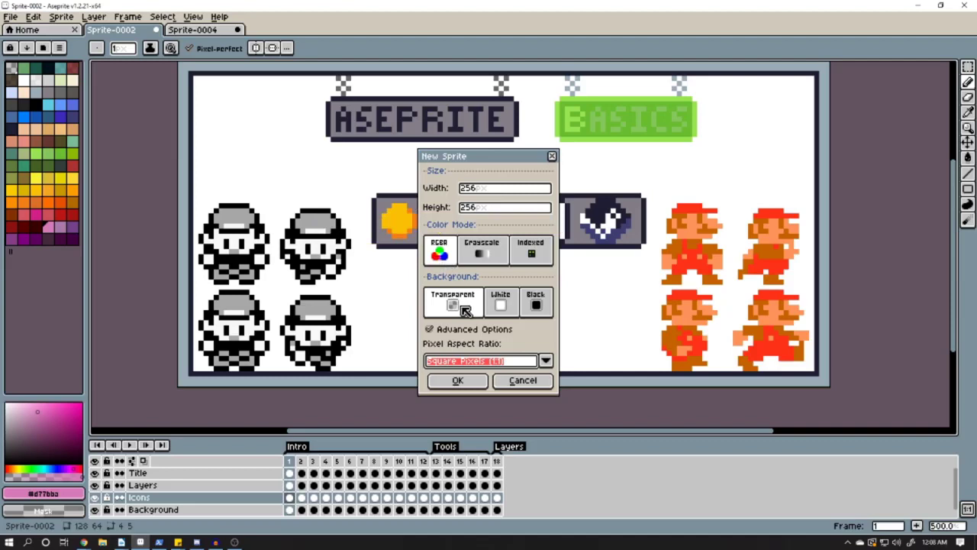
pyautogui.click(457, 381)
# Load the Google UI preset from the palette presets list into Sprite-0005.
pyautogui.click(456, 382)
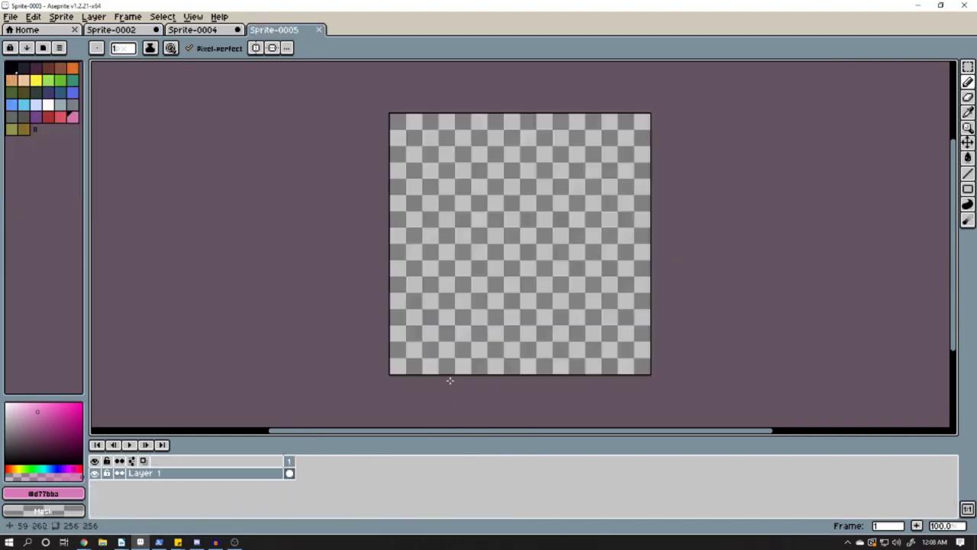
pyautogui.click(43, 47)
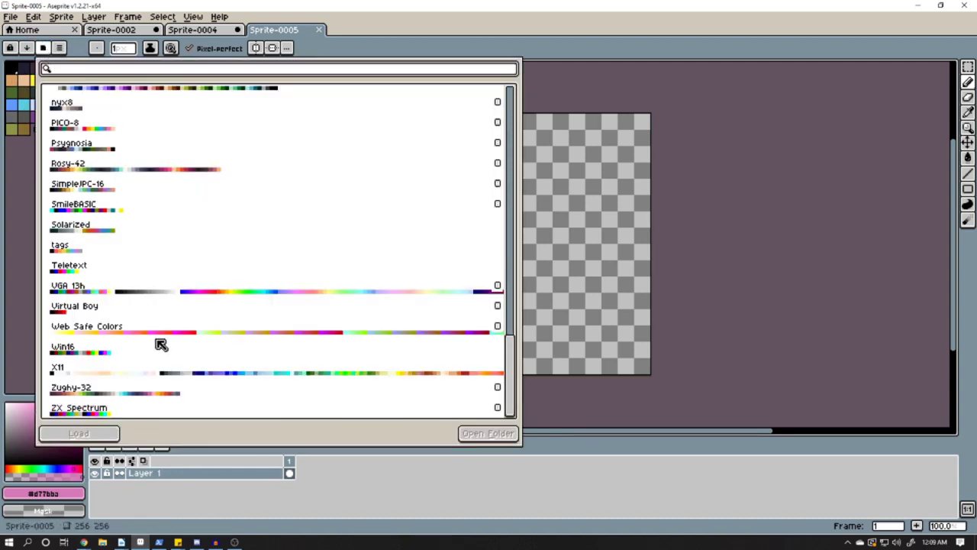
pyautogui.scroll(5, 158, 341)
pyautogui.scroll(2, 159, 342)
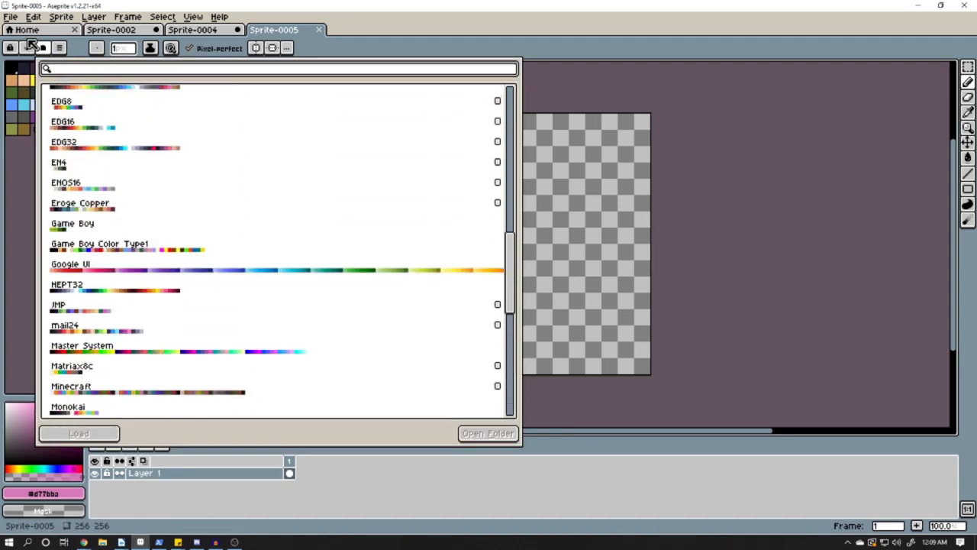
pyautogui.scroll(4, 157, 306)
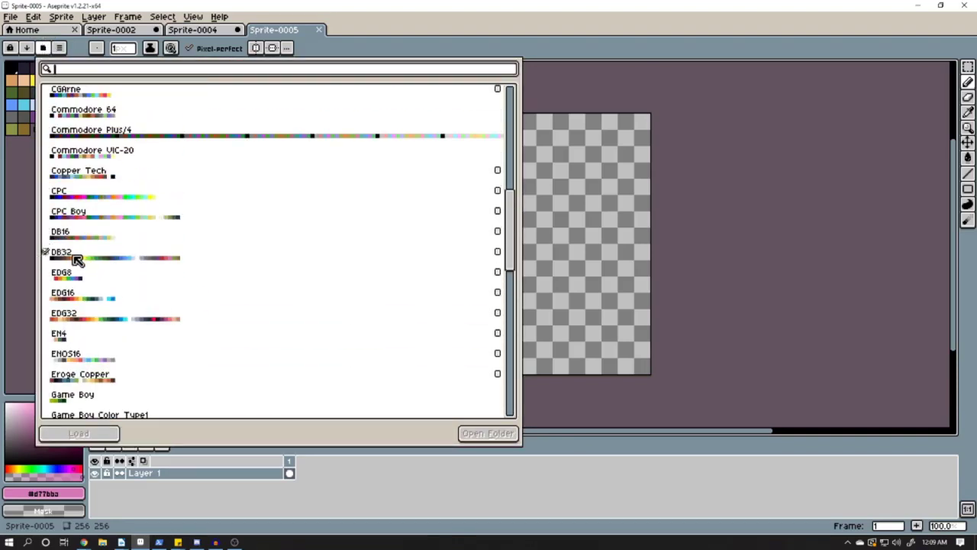
pyautogui.scroll(-3, 76, 264)
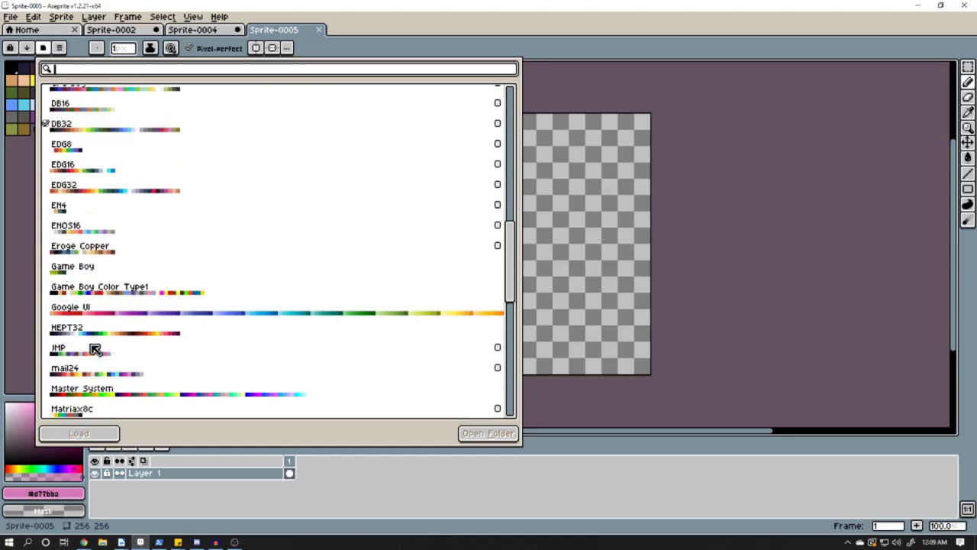
pyautogui.click(110, 313)
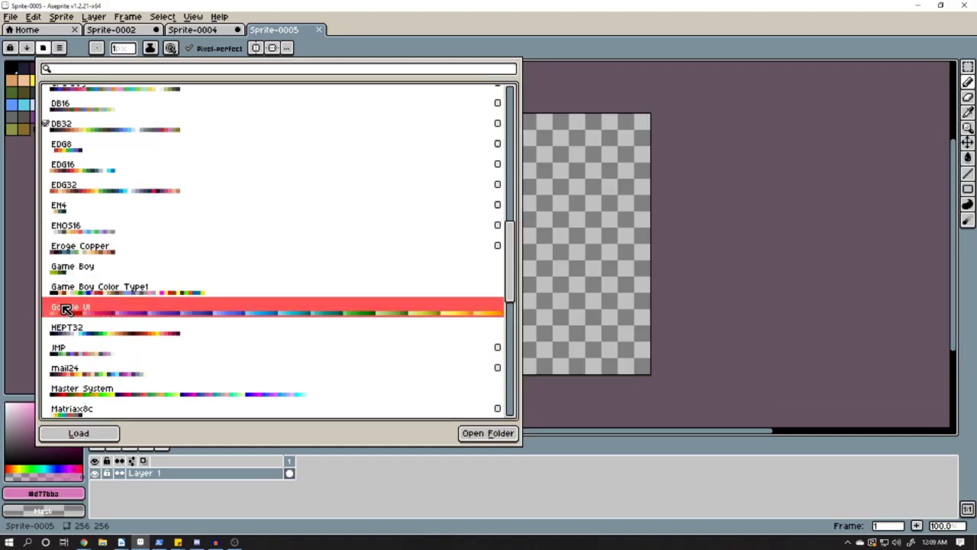
pyautogui.click(74, 289)
pyautogui.click(81, 309)
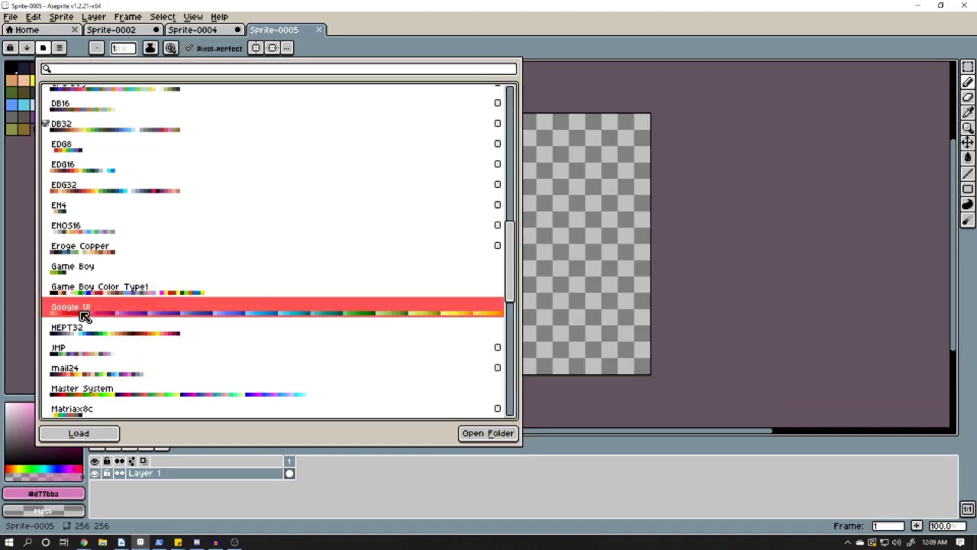
pyautogui.click(89, 432)
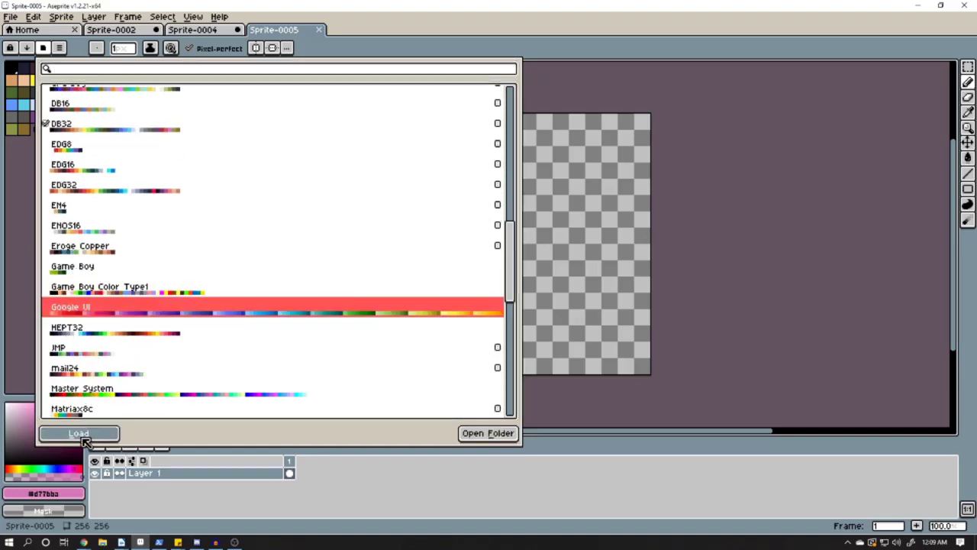
pyautogui.click(42, 49)
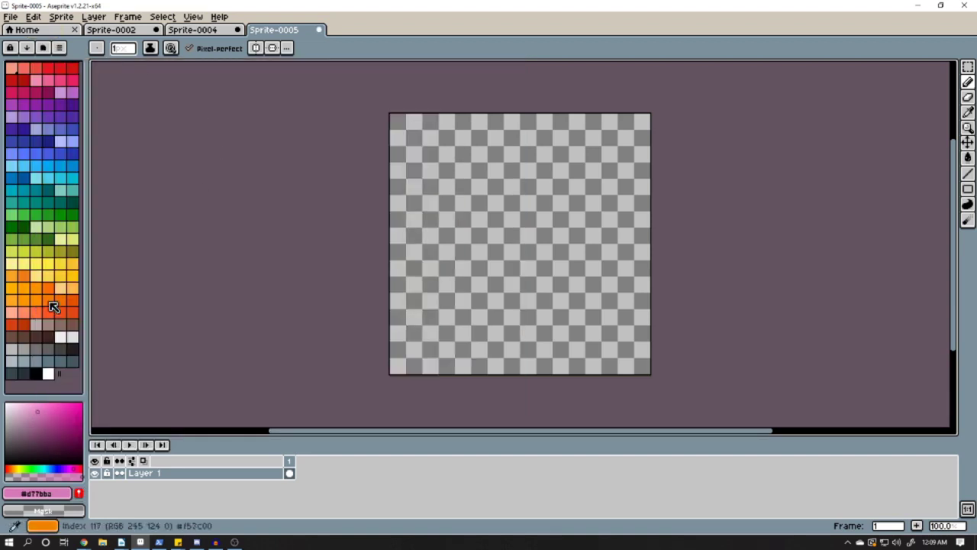
# Pick an orange swatch and draw a looping freehand stroke on the new sprite.
pyautogui.click(52, 307)
pyautogui.moveTo(510, 267)
pyautogui.mouseDown()
pyautogui.moveTo(534, 255)
pyautogui.moveTo(511, 258)
pyautogui.mouseUp()
pyautogui.scroll(5, 572, 240)
pyautogui.scroll(-6, 572, 240)
pyautogui.scroll(4, 572, 240)
pyautogui.scroll(-4, 572, 240)
pyautogui.moveTo(575, 217); pyautogui.dragTo(526, 255)
# Pan the new sprite with the Hand tool, then return via Sprite-0004 to Sprite-0002.
pyautogui.press('h')
pyautogui.moveTo(410, 239)
pyautogui.mouseDown()
pyautogui.moveTo(577, 253)
pyautogui.moveTo(423, 270)
pyautogui.moveTo(494, 170)
pyautogui.moveTo(476, 212)
pyautogui.mouseUp()
pyautogui.click(202, 29)
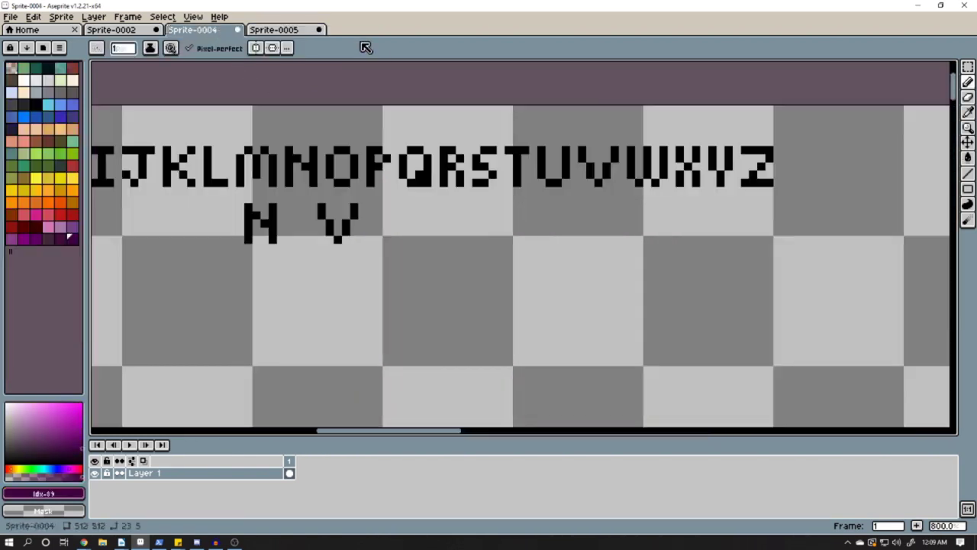
pyautogui.click(146, 31)
# Go to frame 13 and pick the dark #222034 colour from the artwork.
pyautogui.click(434, 463)
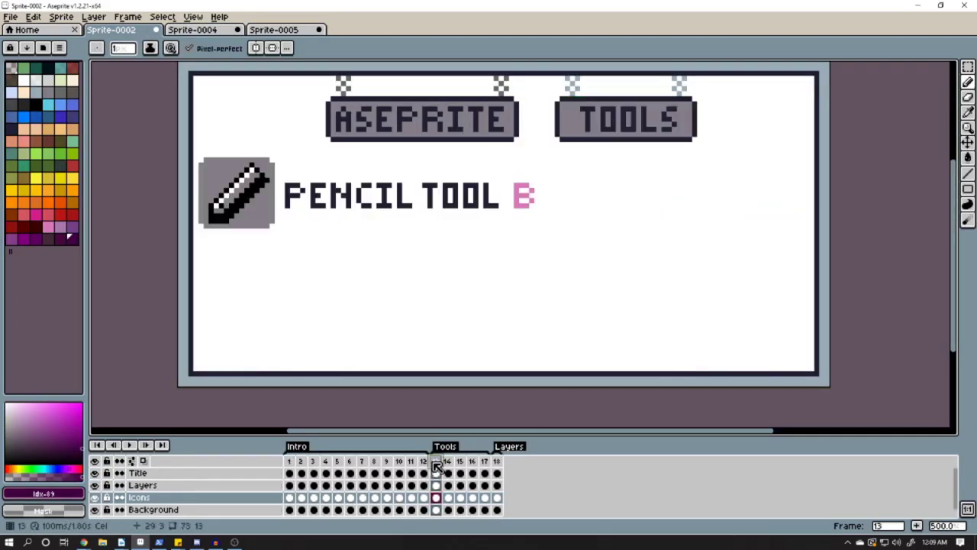
pyautogui.moveTo(342, 283); pyautogui.dragTo(396, 310)
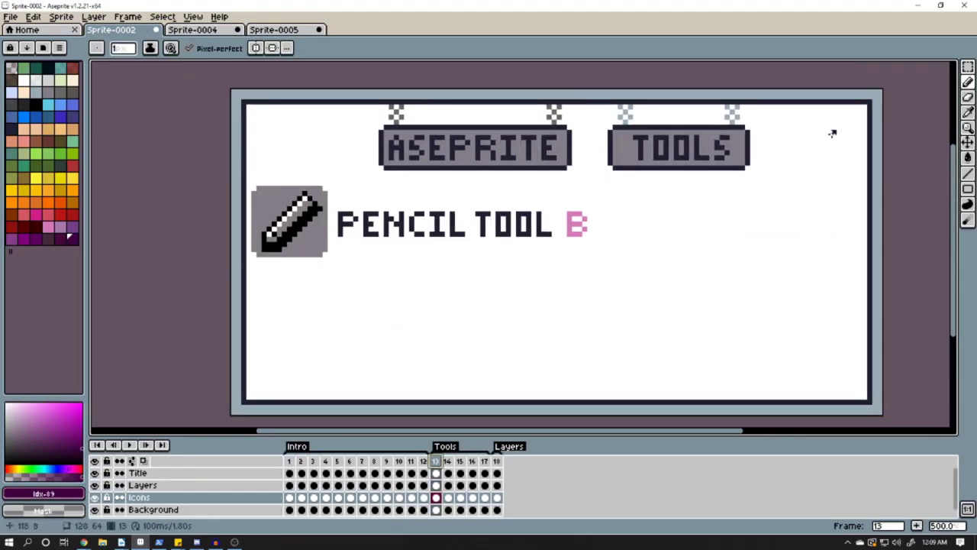
pyautogui.moveTo(968, 82)
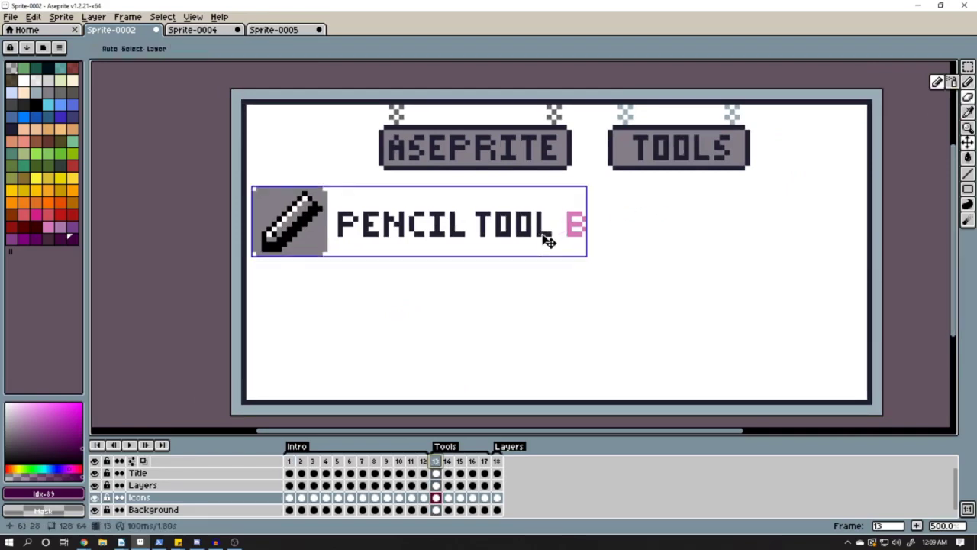
pyautogui.keyDown('alt'); pyautogui.click(547, 227); pyautogui.keyUp('alt')
pyautogui.scroll(2, 510, 386)
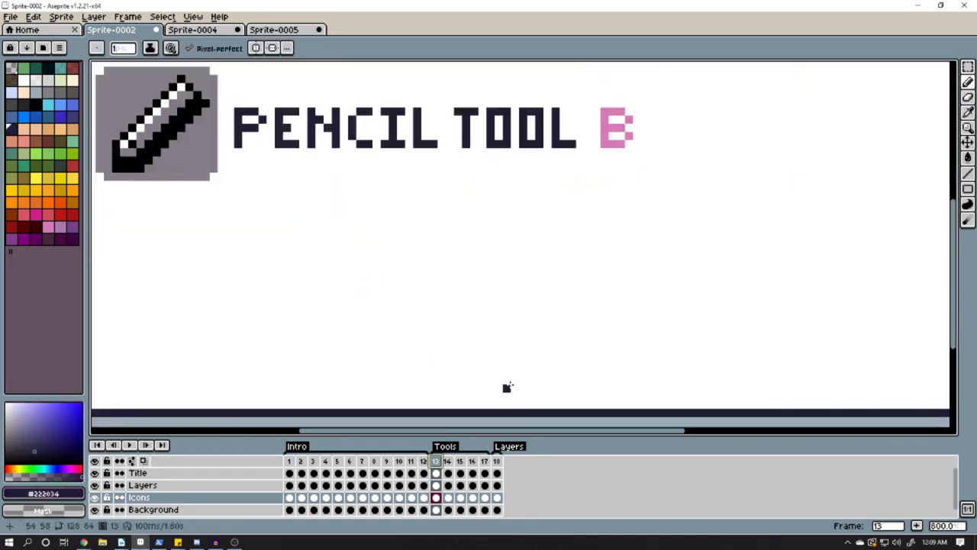
pyautogui.moveTo(506, 388); pyautogui.dragTo(540, 311)
# Hand-draw 'I Am Drawing' in dark pixels below the PENCIL TOOL B heading.
pyautogui.moveTo(466, 192); pyautogui.dragTo(466, 237)
pyautogui.moveTo(449, 195); pyautogui.dragTo(493, 195)
pyautogui.moveTo(449, 236)
pyautogui.mouseDown()
pyautogui.moveTo(522, 245)
pyautogui.moveTo(555, 239)
pyautogui.moveTo(532, 235)
pyautogui.moveTo(547, 233)
pyautogui.moveTo(569, 247)
pyautogui.moveTo(601, 226)
pyautogui.moveTo(612, 255)
pyautogui.mouseUp()
pyautogui.moveTo(473, 276)
pyautogui.mouseDown()
pyautogui.moveTo(507, 310)
pyautogui.moveTo(485, 271)
pyautogui.mouseUp()
pyautogui.moveTo(530, 307)
pyautogui.mouseDown()
pyautogui.moveTo(558, 294)
pyautogui.moveTo(564, 310)
pyautogui.moveTo(575, 294)
pyautogui.moveTo(569, 325)
pyautogui.mouseUp()
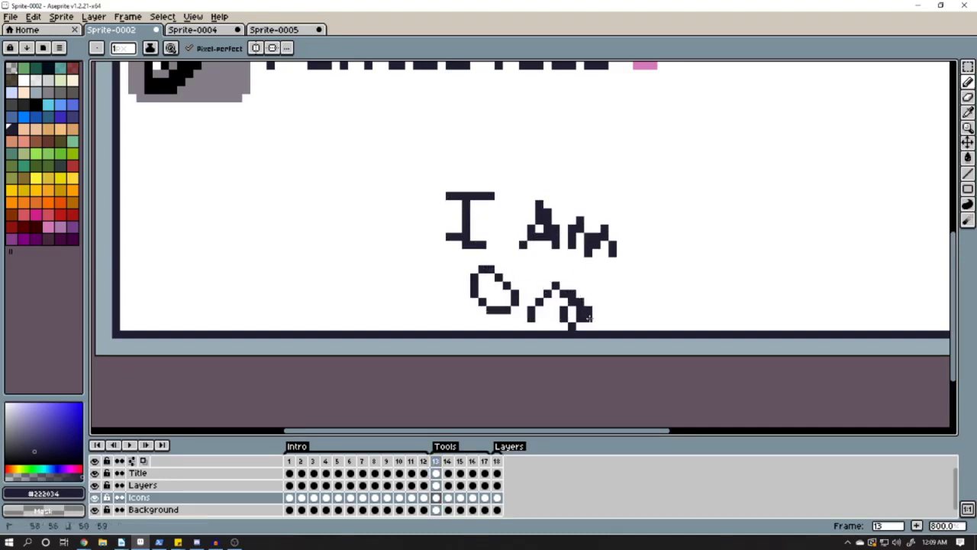
pyautogui.moveTo(611, 300)
pyautogui.mouseDown()
pyautogui.moveTo(649, 300)
pyautogui.moveTo(670, 330)
pyautogui.mouseUp()
pyautogui.moveTo(667, 269); pyautogui.dragTo(680, 269)
pyautogui.moveTo(691, 313)
pyautogui.mouseDown()
pyautogui.moveTo(705, 298)
pyautogui.moveTo(732, 323)
pyautogui.mouseUp()
pyautogui.moveTo(770, 292); pyautogui.dragTo(756, 319)
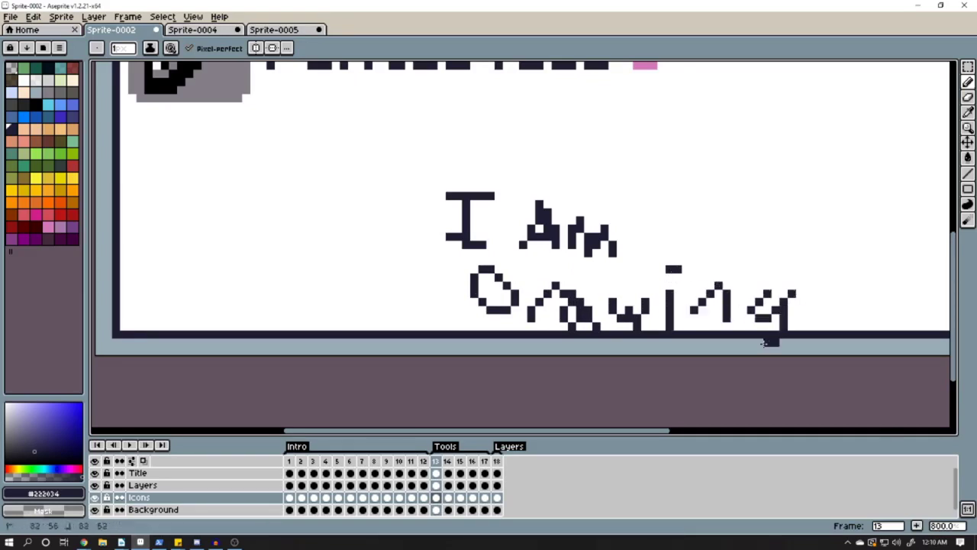
pyautogui.scroll(-2, 650, 197)
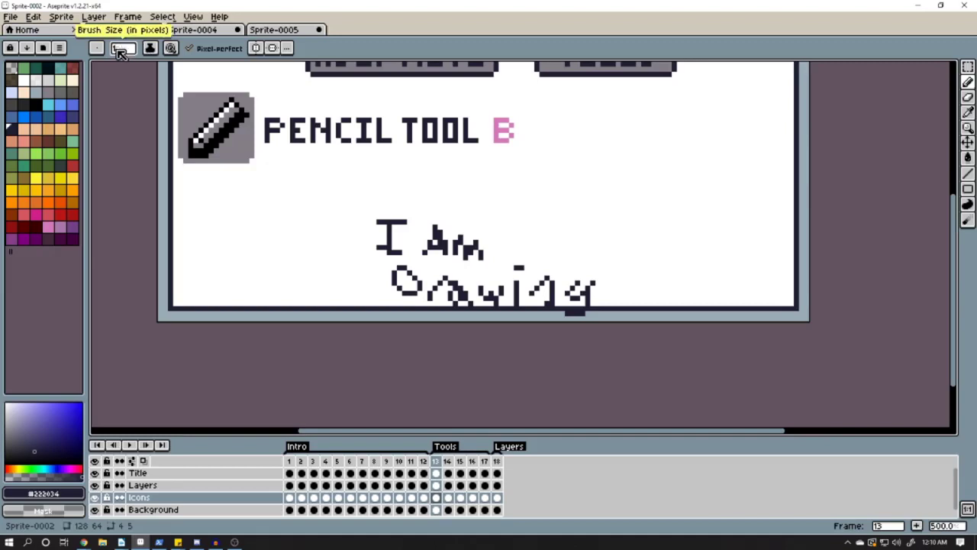
# Set the brush to about 3 pixels and draw a filled dark blob and a ring right of 'I Am'.
pyautogui.press('+')
pyautogui.press('+')
pyautogui.press('+')
pyautogui.press('+')
pyautogui.press('+')
pyautogui.press('+')
pyautogui.press('+')
pyautogui.press('+')
pyautogui.press('+')
pyautogui.press('+')
pyautogui.press('+')
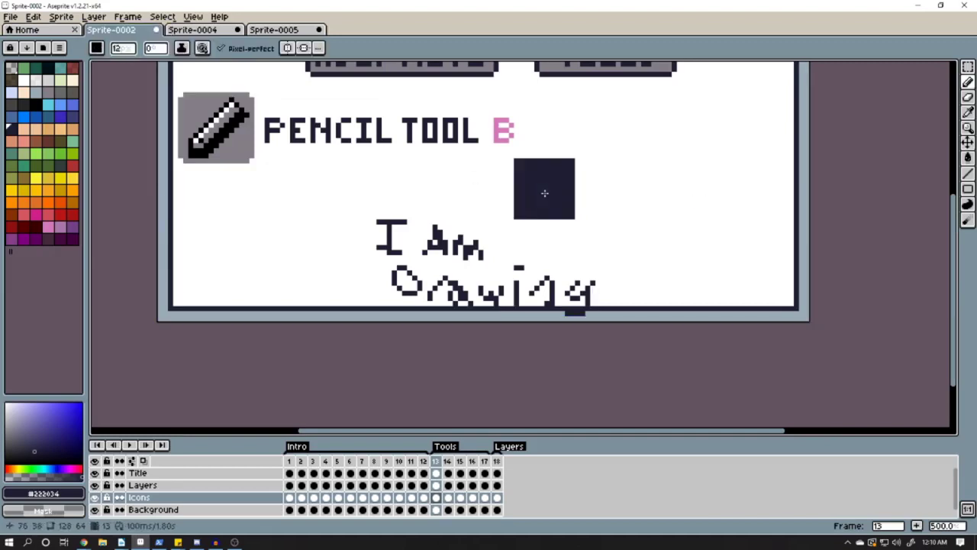
pyautogui.press('-')
pyautogui.press('-')
pyautogui.press('-')
pyautogui.press('-')
pyautogui.press('-')
pyautogui.press('-')
pyautogui.press('-')
pyautogui.press('-')
pyautogui.press('-')
pyautogui.press('-')
pyautogui.press('-')
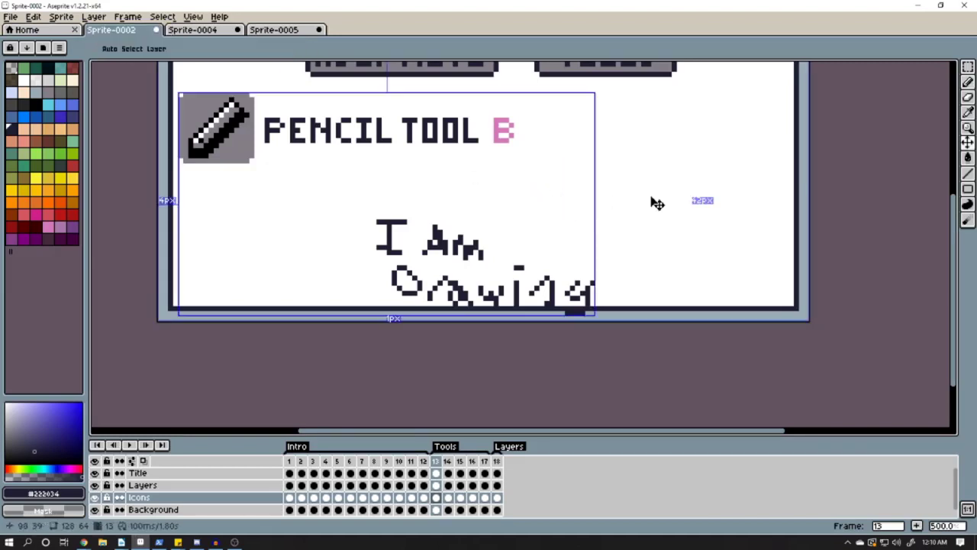
pyautogui.press('+')
pyautogui.press('+')
pyautogui.press('+')
pyautogui.press('+')
pyautogui.press('+')
pyautogui.press('+')
pyautogui.press('+')
pyautogui.press('+')
pyautogui.press('-')
pyautogui.press('-')
pyautogui.press('-')
pyautogui.press('-')
pyautogui.press('-')
pyautogui.press('-')
pyautogui.moveTo(557, 205)
pyautogui.mouseDown()
pyautogui.moveTo(590, 218)
pyautogui.moveTo(561, 197)
pyautogui.mouseUp()
pyautogui.moveTo(569, 246); pyautogui.dragTo(588, 233)
pyautogui.moveTo(655, 191)
pyautogui.mouseDown()
pyautogui.moveTo(685, 252)
pyautogui.moveTo(665, 209)
pyautogui.mouseUp()
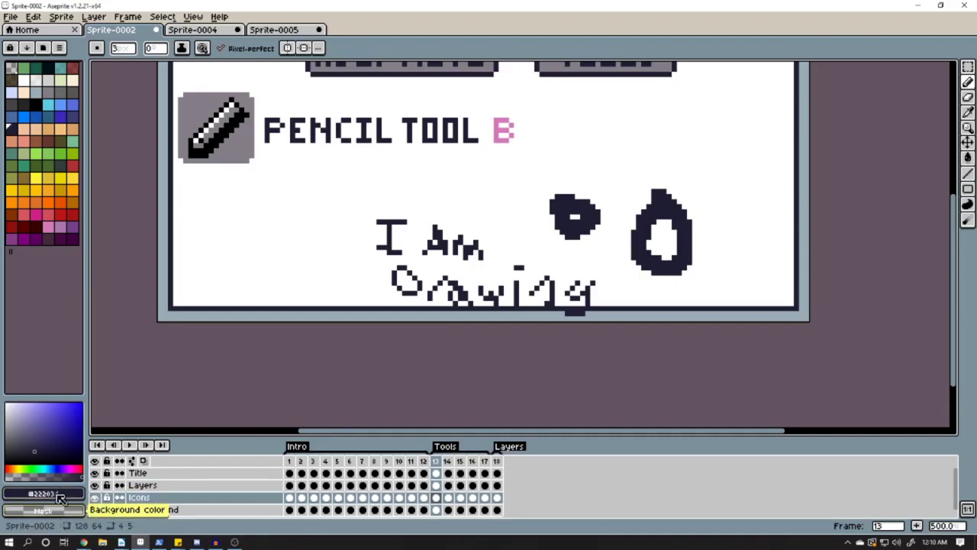
# Set the background colour to orange #ff8f00 and the foreground colour to pink.
pyautogui.rightClick(40, 240)
pyautogui.rightClick(12, 202)
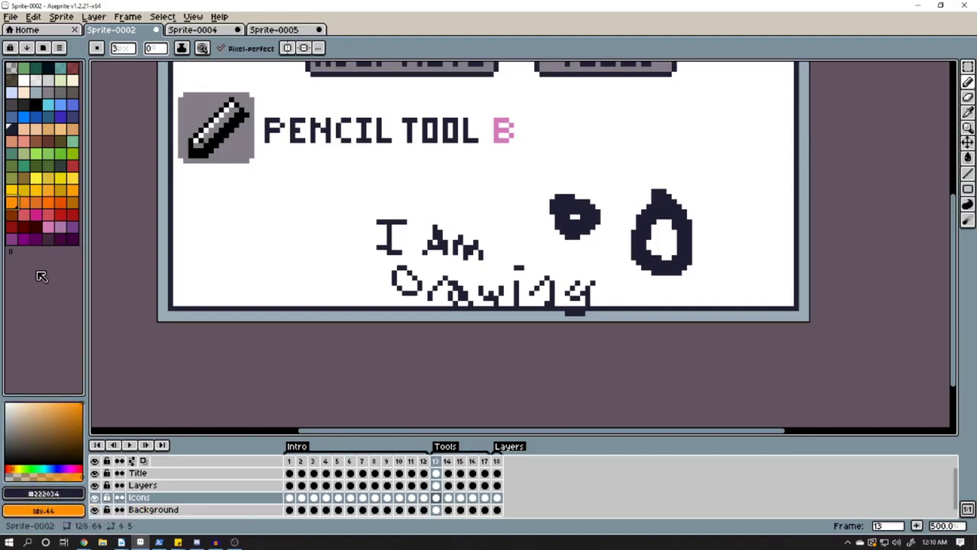
pyautogui.click(61, 228)
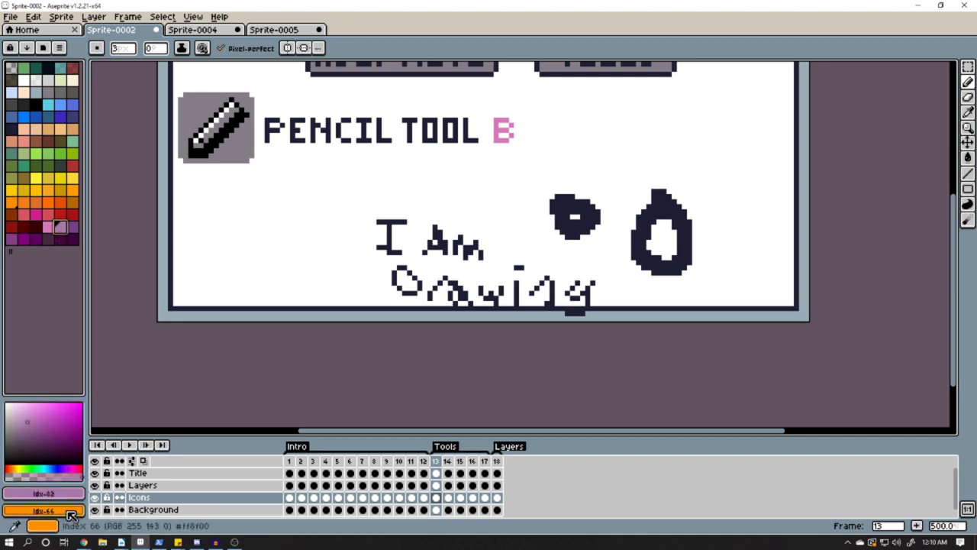
pyautogui.click(43, 510)
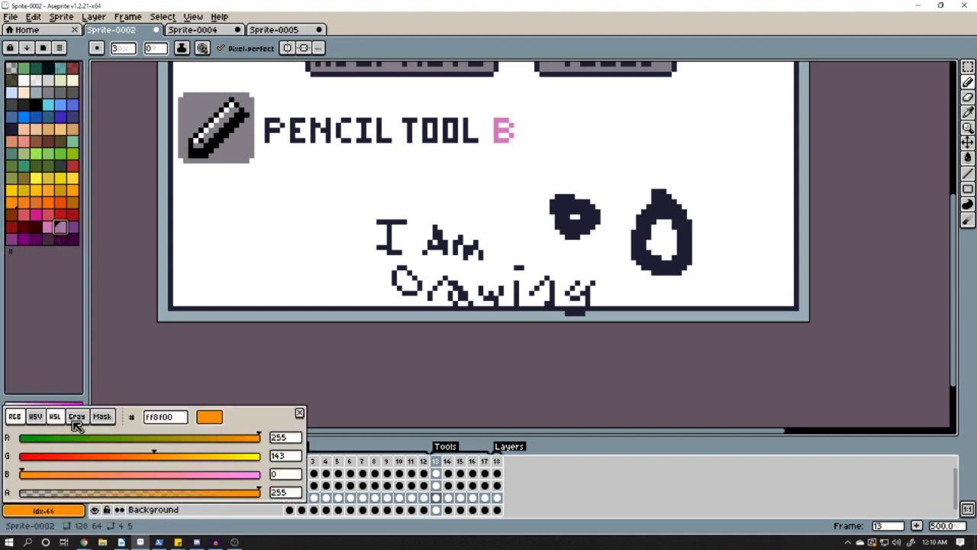
pyautogui.click(44, 512)
pyautogui.click(44, 512)
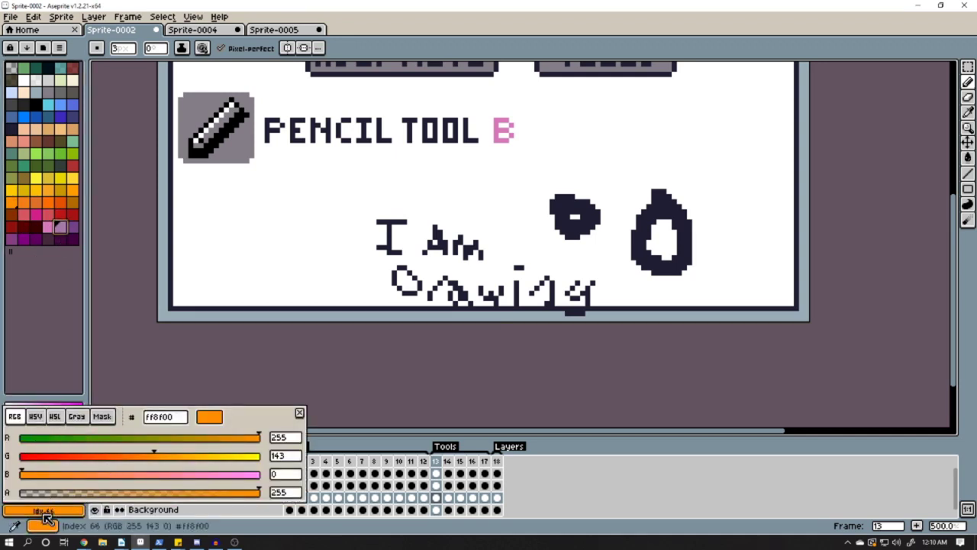
pyautogui.click(45, 511)
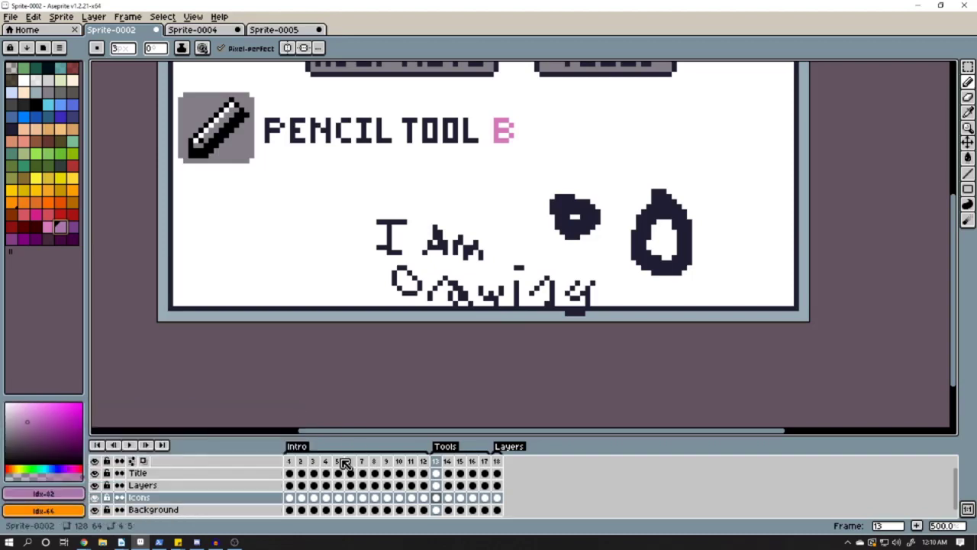
# Choose the Idx-87 foreground colour and make the background colour transparent (Mask).
pyautogui.click(67, 495)
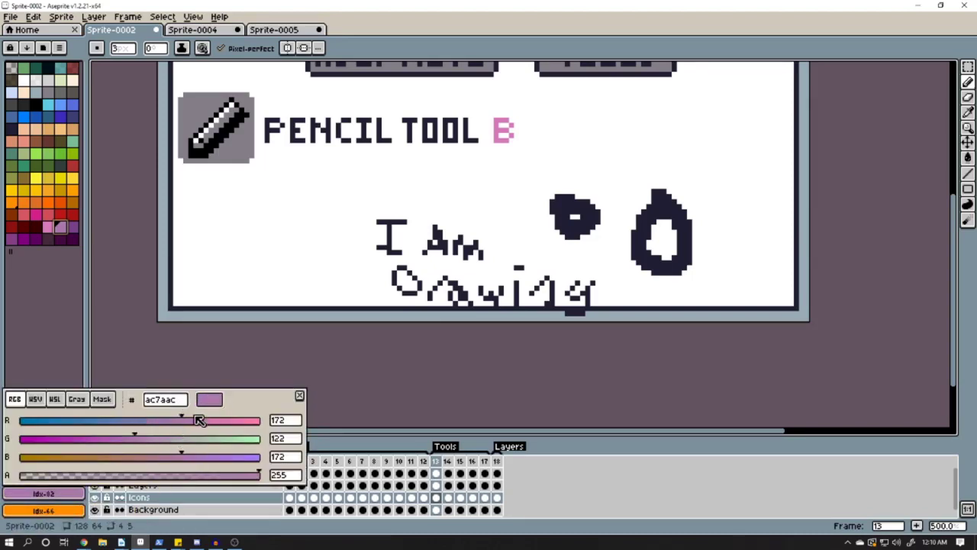
pyautogui.click(23, 239)
pyautogui.click(52, 512)
pyautogui.click(48, 239)
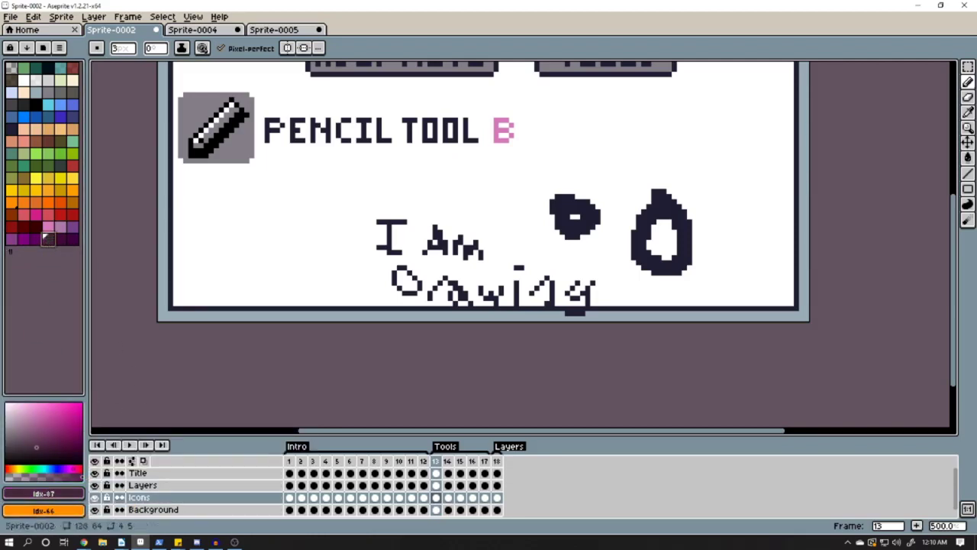
pyautogui.click(46, 510)
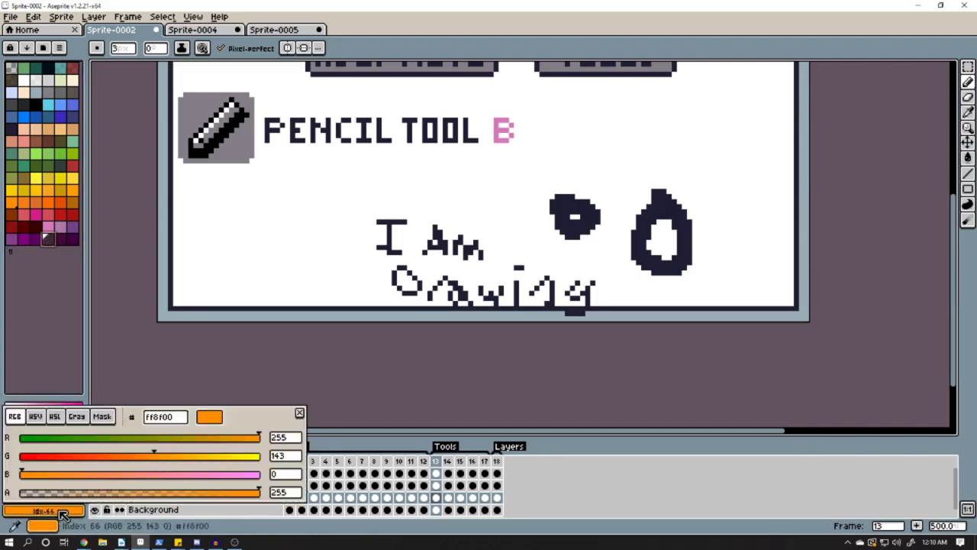
pyautogui.click(104, 417)
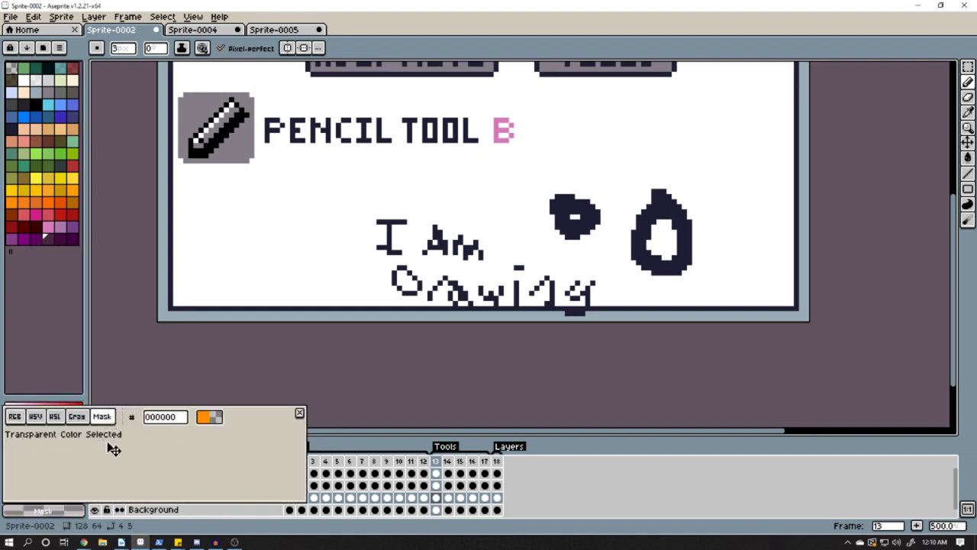
pyautogui.click(300, 414)
# Shrink the brush and streak white over the pencil icon (Layers) and ASEPRITE and TOOLS signs (Title).
pyautogui.press('-')
pyautogui.press('-')
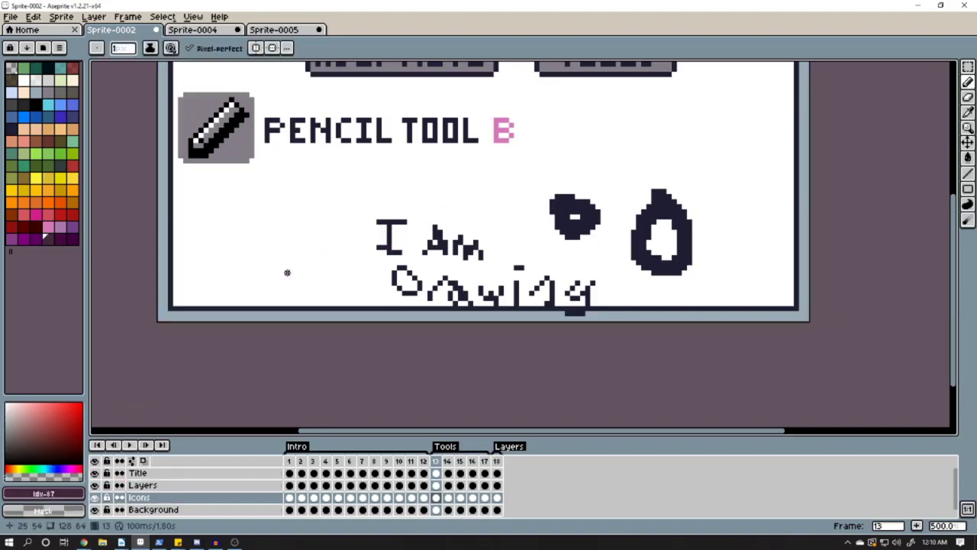
pyautogui.click(436, 486)
pyautogui.moveTo(212, 158); pyautogui.dragTo(221, 102)
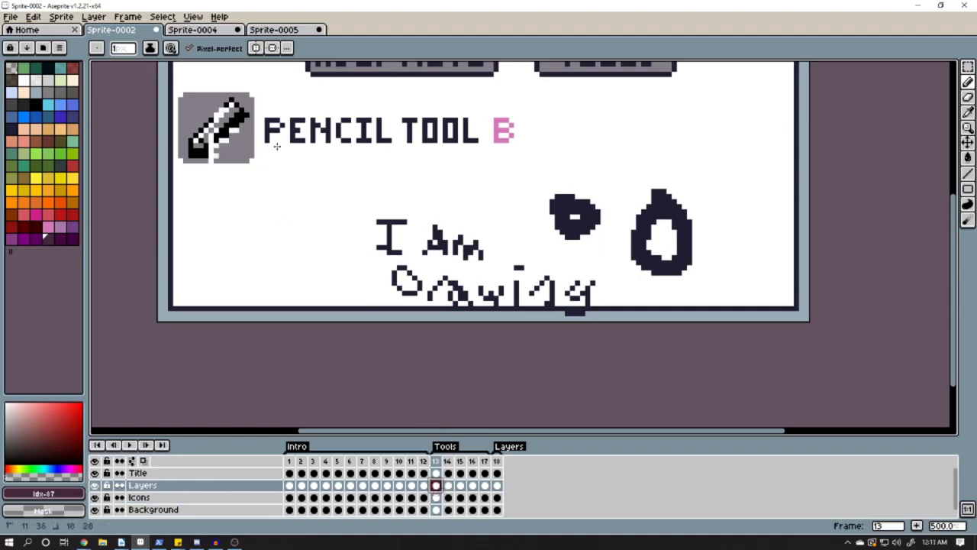
pyautogui.scroll(2, 376, 258)
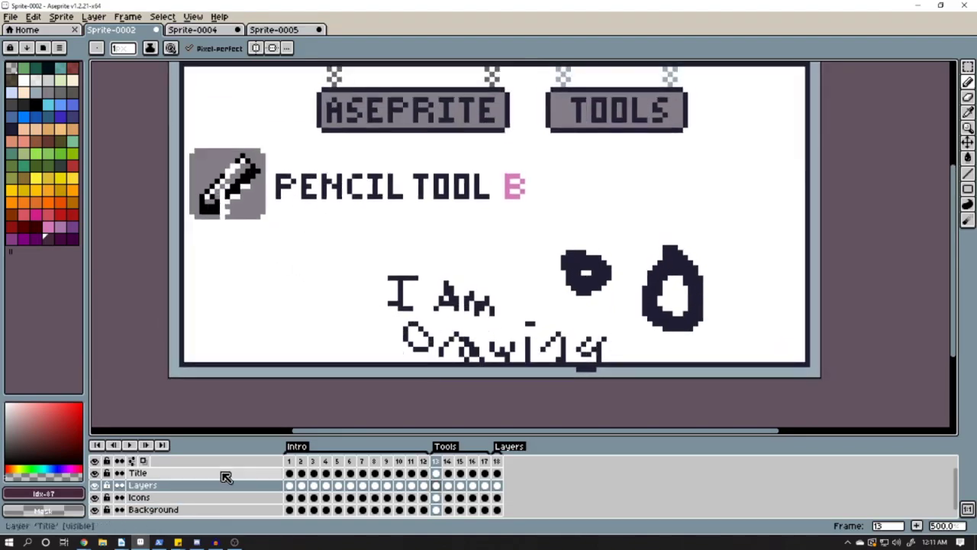
pyautogui.click(179, 473)
pyautogui.moveTo(363, 107)
pyautogui.mouseDown()
pyautogui.moveTo(378, 135)
pyautogui.moveTo(413, 141)
pyautogui.moveTo(481, 107)
pyautogui.mouseUp()
pyautogui.moveTo(578, 117); pyautogui.dragTo(645, 95)
pyautogui.moveTo(582, 115); pyautogui.dragTo(563, 113)
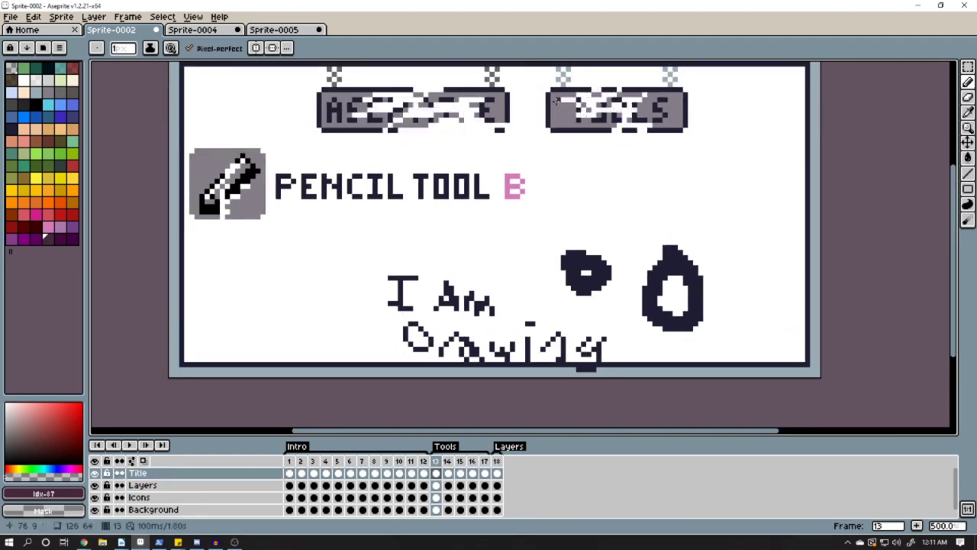
# Draw a curving stroke left of 'I Am' and a 6-like stroke with pixel-perfect off.
pyautogui.moveTo(226, 252)
pyautogui.mouseDown()
pyautogui.moveTo(267, 259)
pyautogui.moveTo(241, 307)
pyautogui.mouseUp()
pyautogui.click(208, 48)
pyautogui.moveTo(328, 259)
pyautogui.mouseDown()
pyautogui.moveTo(341, 278)
pyautogui.moveTo(309, 277)
pyautogui.moveTo(354, 258)
pyautogui.moveTo(355, 303)
pyautogui.moveTo(396, 229)
pyautogui.mouseUp()
pyautogui.click(207, 49)
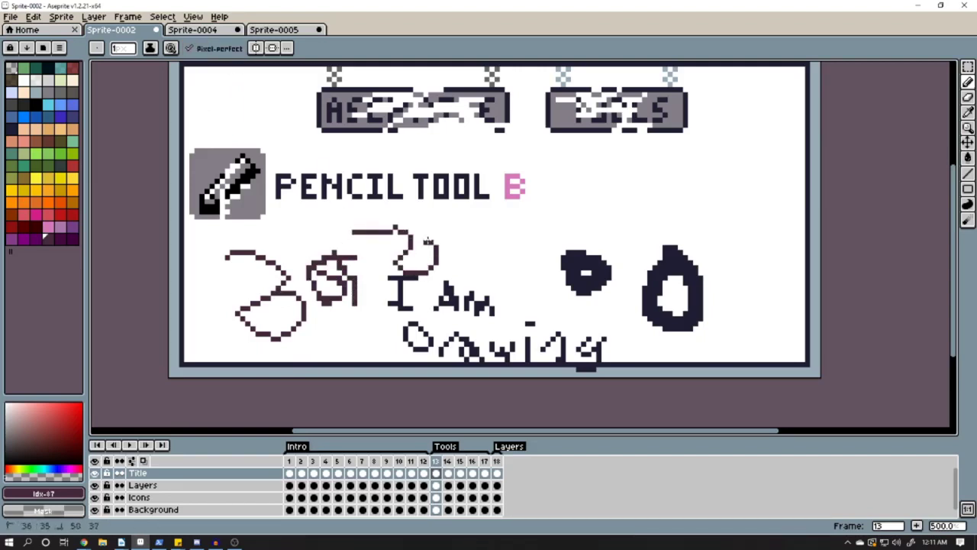
# Draw a loop, a 6 and a Z right of PENCIL TOOL B, toggling pixel-perfect, then enable symmetry.
pyautogui.moveTo(579, 173)
pyautogui.mouseDown()
pyautogui.moveTo(557, 228)
pyautogui.moveTo(557, 202)
pyautogui.mouseUp()
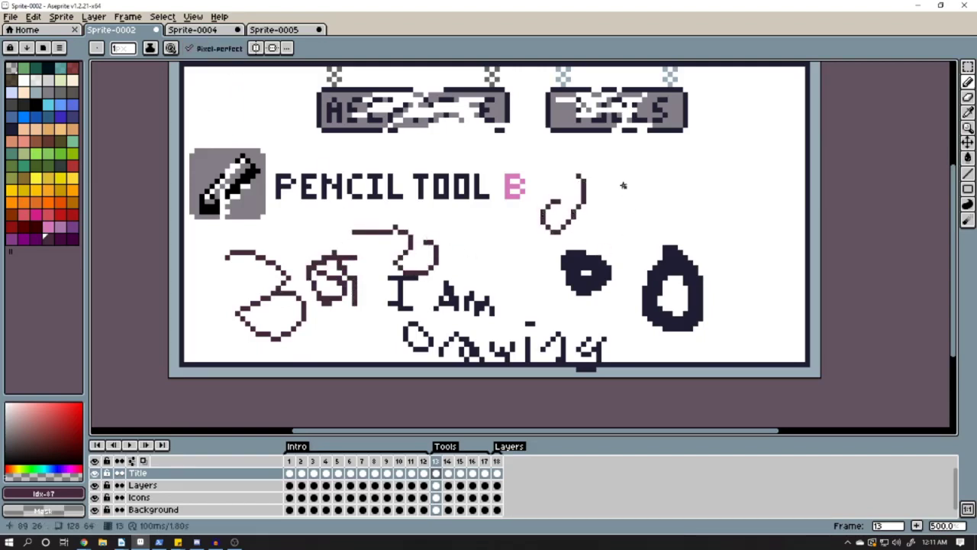
pyautogui.moveTo(623, 185)
pyautogui.mouseDown()
pyautogui.moveTo(638, 226)
pyautogui.moveTo(628, 209)
pyautogui.mouseUp()
pyautogui.click(208, 48)
pyautogui.moveTo(663, 175)
pyautogui.mouseDown()
pyautogui.moveTo(666, 196)
pyautogui.moveTo(682, 208)
pyautogui.mouseUp()
pyautogui.click(258, 49)
# Move the symmetry axis right and draw a mirrored looping stroke over TOOL.
pyautogui.moveTo(210, 65); pyautogui.dragTo(518, 65)
pyautogui.moveTo(489, 151)
pyautogui.mouseDown()
pyautogui.moveTo(430, 159)
pyautogui.moveTo(445, 188)
pyautogui.mouseUp()
pyautogui.moveTo(459, 246)
pyautogui.mouseDown()
pyautogui.moveTo(422, 214)
pyautogui.moveTo(462, 210)
pyautogui.mouseUp()
# Undo the recent strokes, nudge the axis slightly left, and draw one mirrored S-shaped stroke.
pyautogui.hotkey('ctrl', 'z')
pyautogui.hotkey('ctrl', 'z')
pyautogui.hotkey('ctrl', 'z')
pyautogui.hotkey('ctrl', 'z')
pyautogui.hotkey('ctrl', 'z')
pyautogui.hotkey('ctrl', 'z')
pyautogui.hotkey('ctrl', 'z')
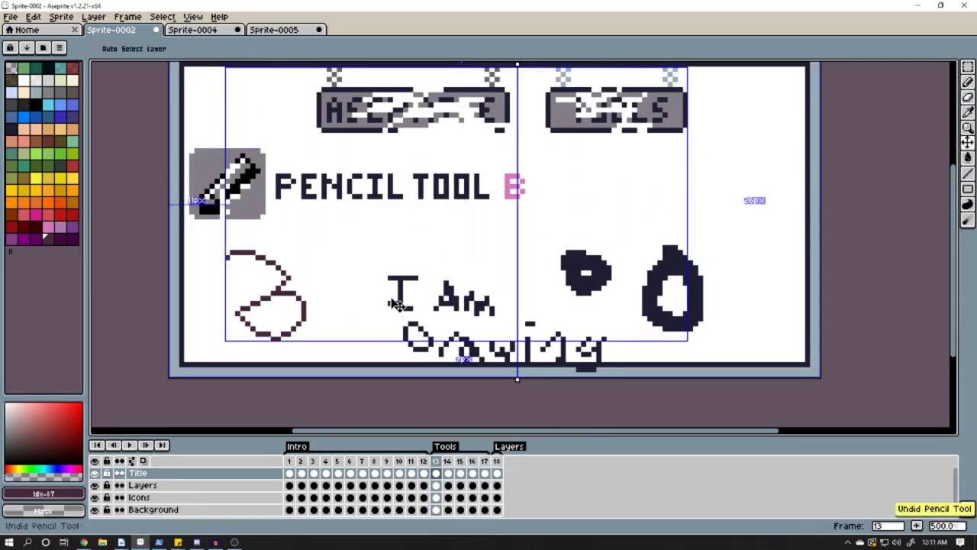
pyautogui.hotkey('ctrl', 'z')
pyautogui.hotkey('ctrl', 'z')
pyautogui.hotkey('ctrl', 'z')
pyautogui.hotkey('ctrl', 'z')
pyautogui.hotkey('ctrl', 'z')
pyautogui.hotkey('ctrl', 'z')
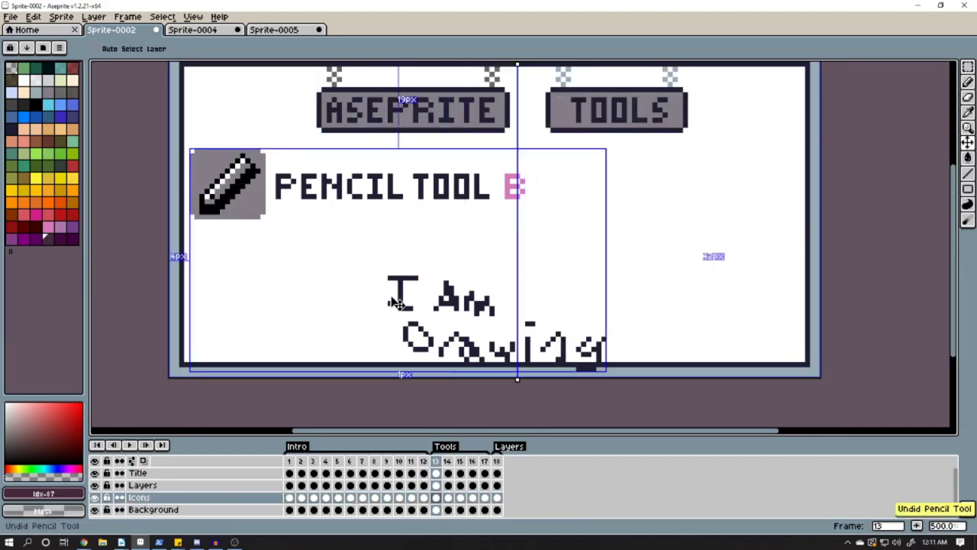
pyautogui.hotkey('ctrl', 'z')
pyautogui.hotkey('ctrl', 'z')
pyautogui.hotkey('ctrl', 'z')
pyautogui.hotkey('ctrl', 'z')
pyautogui.hotkey('ctrl', 'z')
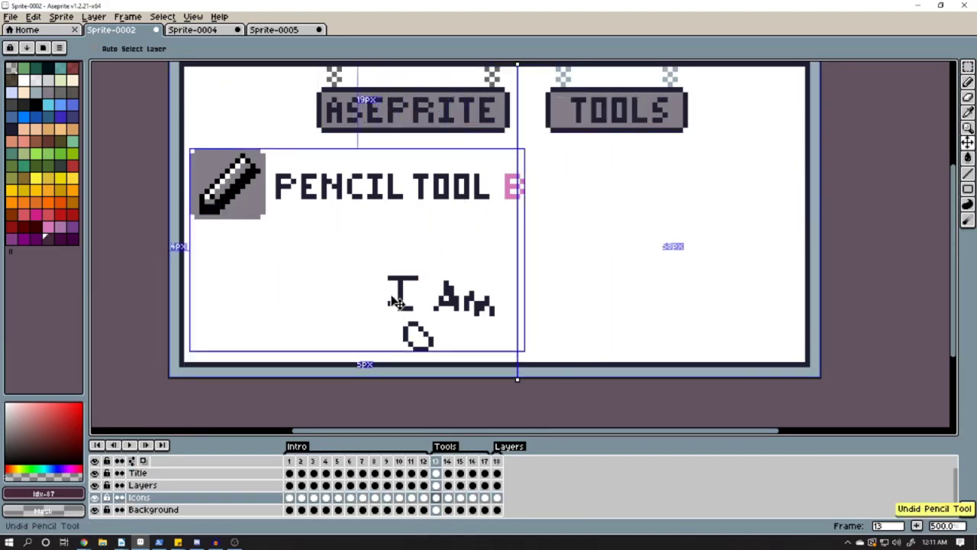
pyautogui.hotkey('ctrl', 'z')
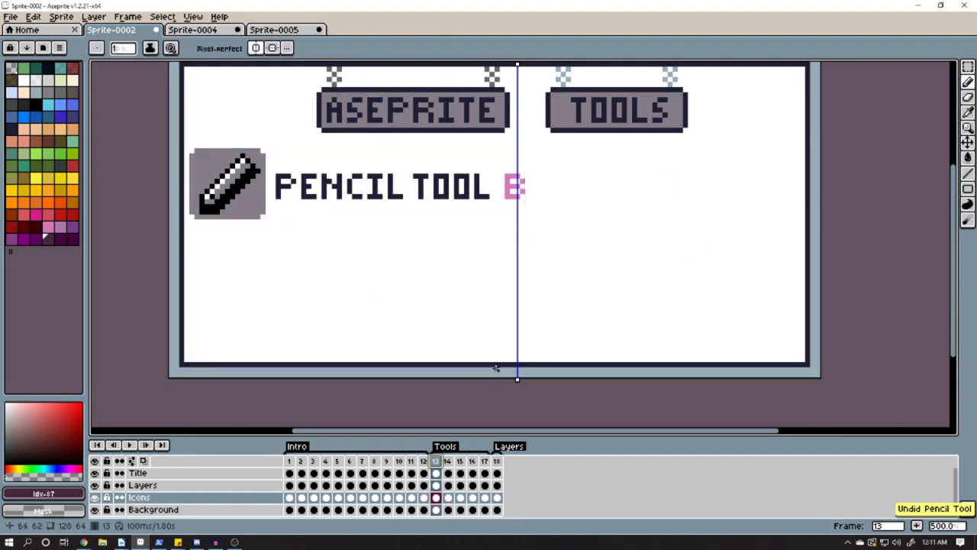
pyautogui.moveTo(518, 382)
pyautogui.mouseDown()
pyautogui.moveTo(497, 381)
pyautogui.moveTo(511, 380)
pyautogui.mouseUp()
pyautogui.moveTo(438, 249); pyautogui.dragTo(420, 256)
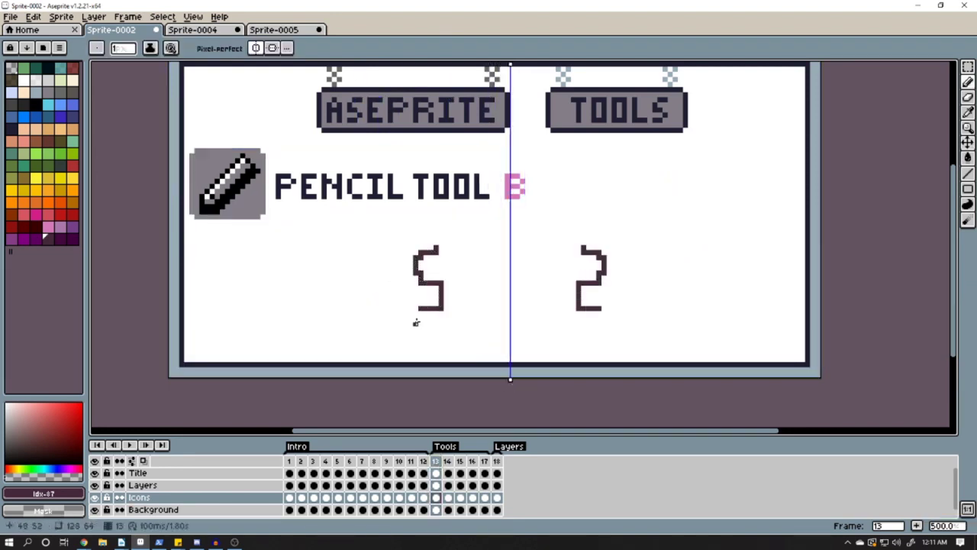
# Go to frame 14's Line Tool slide, select the Line tool, and turn off vertical symmetry.
pyautogui.click(448, 462)
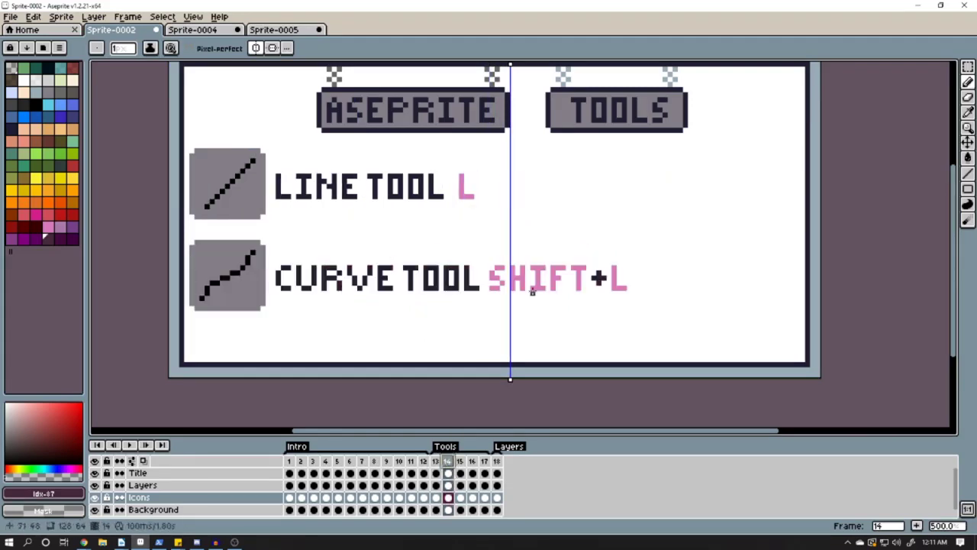
pyautogui.press('l')
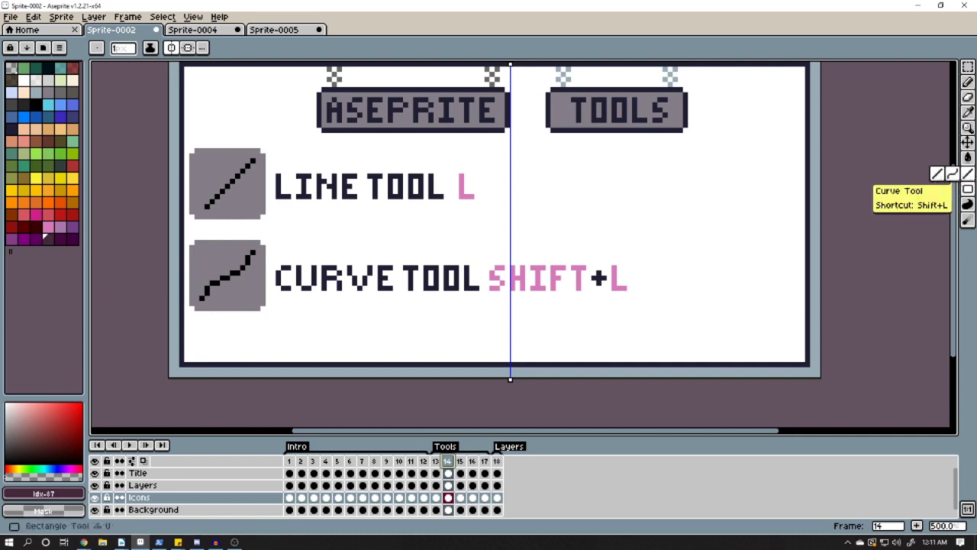
pyautogui.click(181, 49)
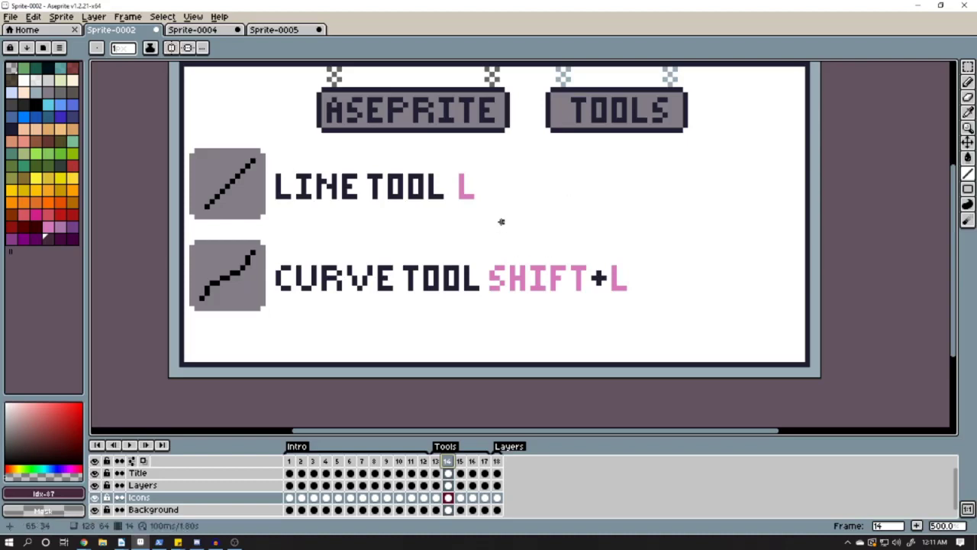
# Draw four straight diagonal lines beside LINE TOOL, including a long slant and a crossing line.
pyautogui.moveTo(535, 163)
pyautogui.mouseDown()
pyautogui.moveTo(646, 232)
pyautogui.moveTo(456, 227)
pyautogui.moveTo(561, 213)
pyautogui.moveTo(569, 157)
pyautogui.moveTo(594, 156)
pyautogui.mouseUp()
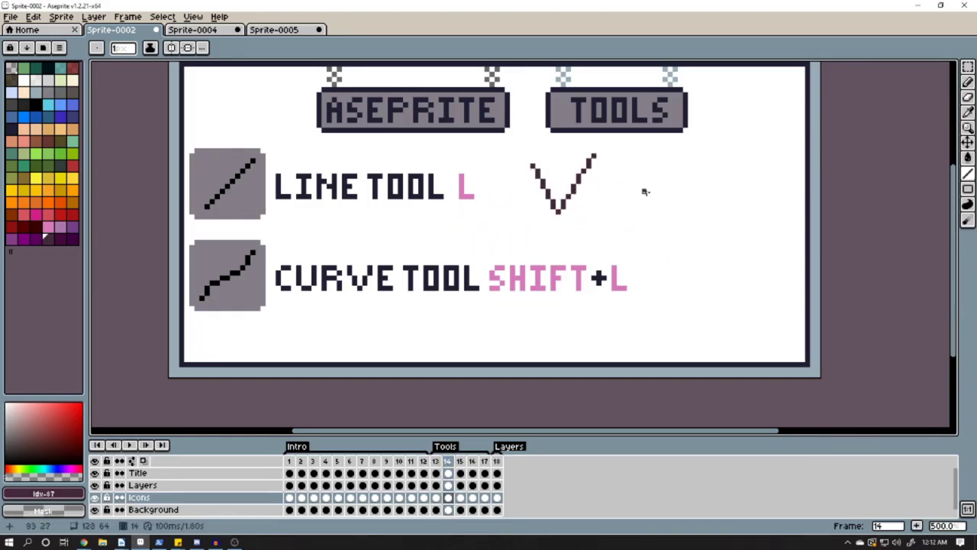
pyautogui.moveTo(608, 238)
pyautogui.mouseDown()
pyautogui.moveTo(571, 247)
pyautogui.moveTo(556, 238)
pyautogui.moveTo(630, 260)
pyautogui.moveTo(710, 257)
pyautogui.moveTo(746, 191)
pyautogui.moveTo(645, 133)
pyautogui.moveTo(546, 229)
pyautogui.moveTo(641, 304)
pyautogui.moveTo(734, 242)
pyautogui.moveTo(705, 145)
pyautogui.moveTo(577, 190)
pyautogui.moveTo(593, 227)
pyautogui.mouseUp()
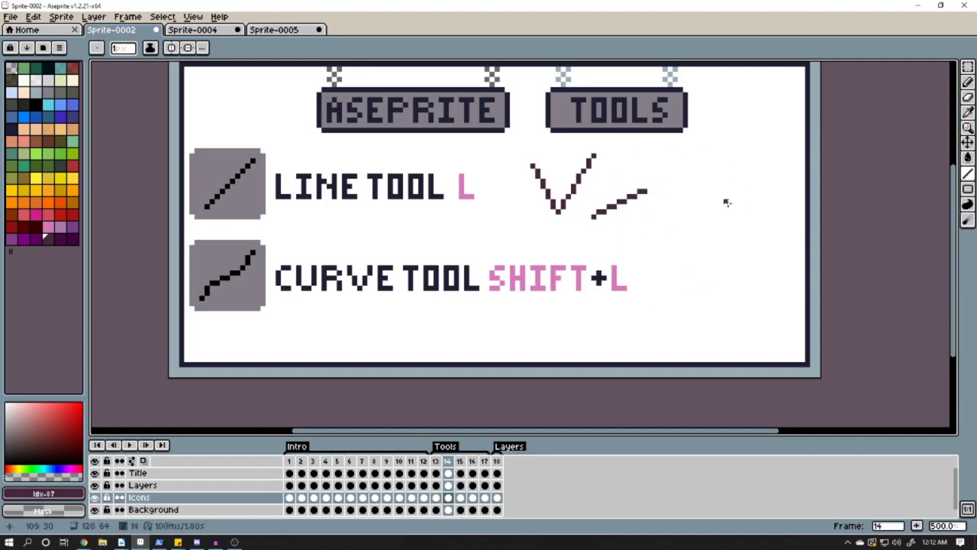
pyautogui.moveTo(726, 231); pyautogui.dragTo(669, 158)
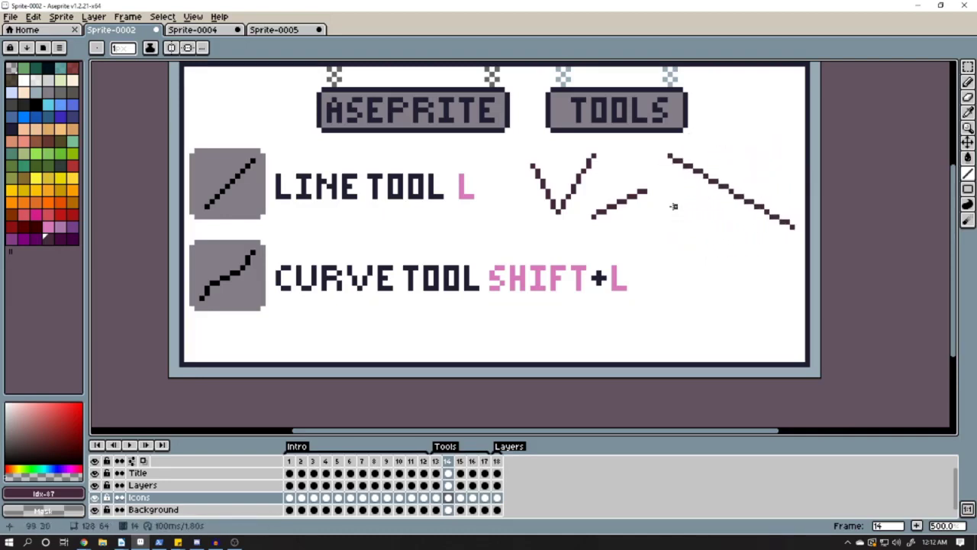
pyautogui.moveTo(675, 267); pyautogui.dragTo(649, 220)
# With the Curve tool, draw a wave and a longer sweeping arc right of the CURVE TOOL SHIFT+L label.
pyautogui.click(968, 174)
pyautogui.click(954, 174)
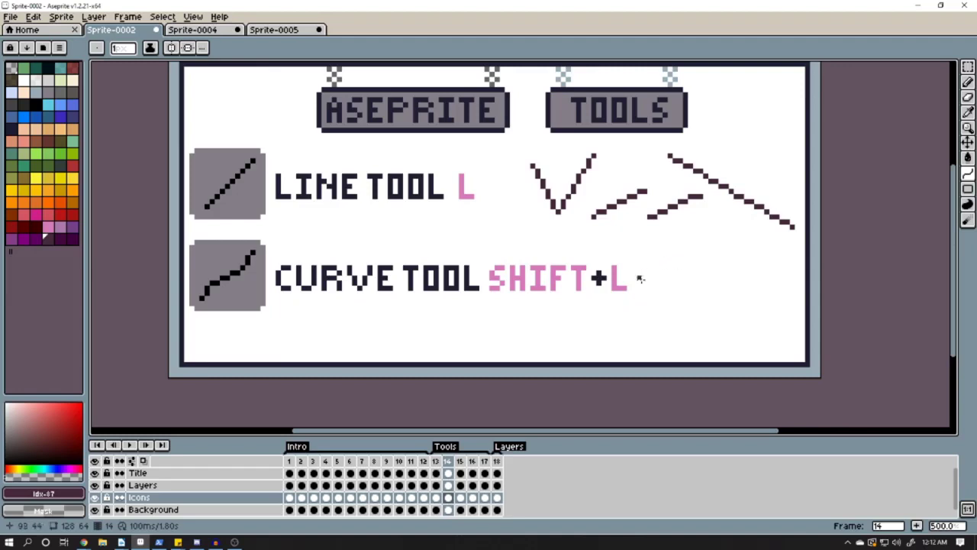
pyautogui.moveTo(640, 282); pyautogui.dragTo(772, 263)
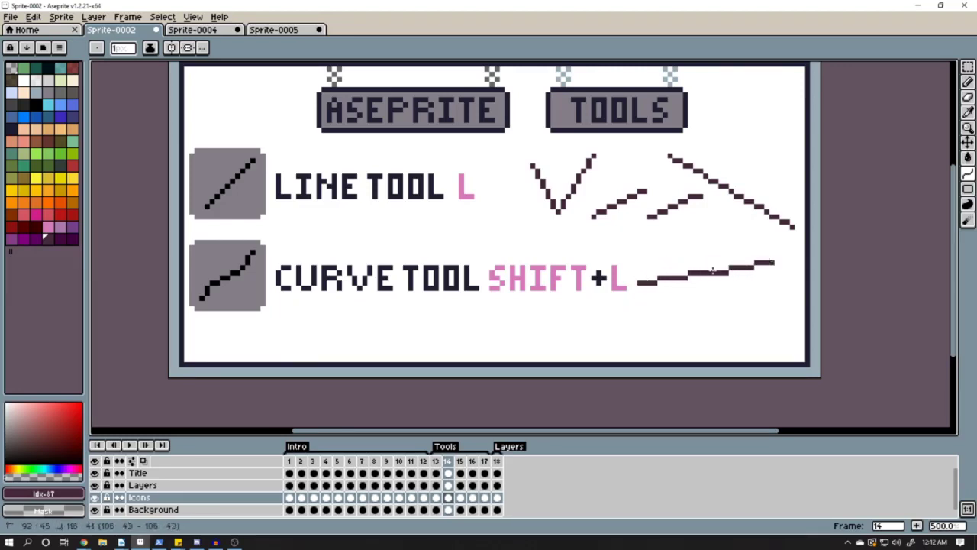
pyautogui.click(653, 243)
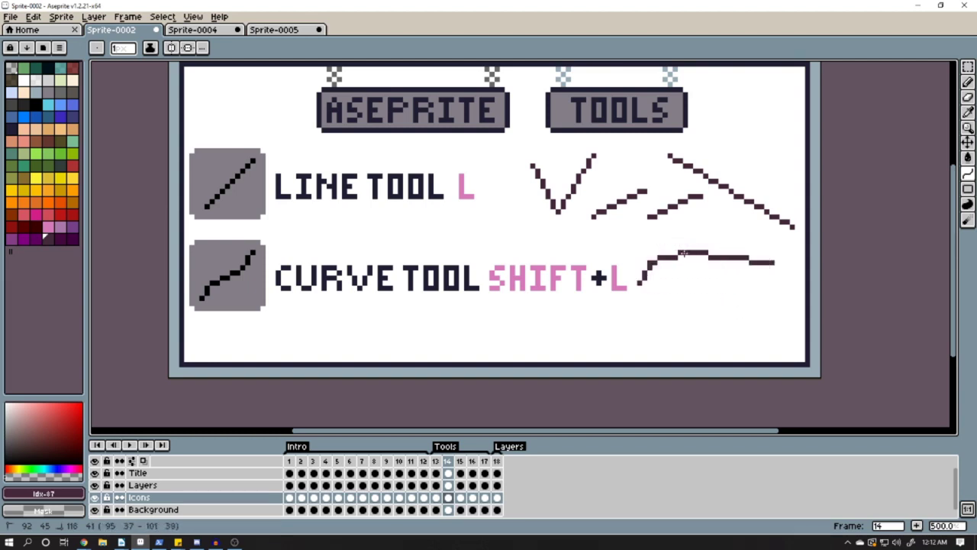
pyautogui.click(770, 334)
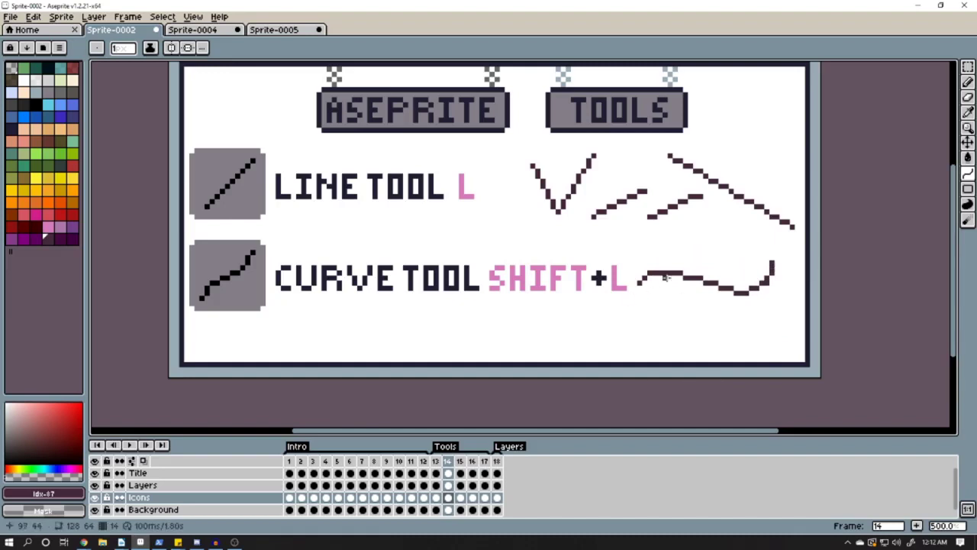
pyautogui.moveTo(607, 334); pyautogui.dragTo(785, 318)
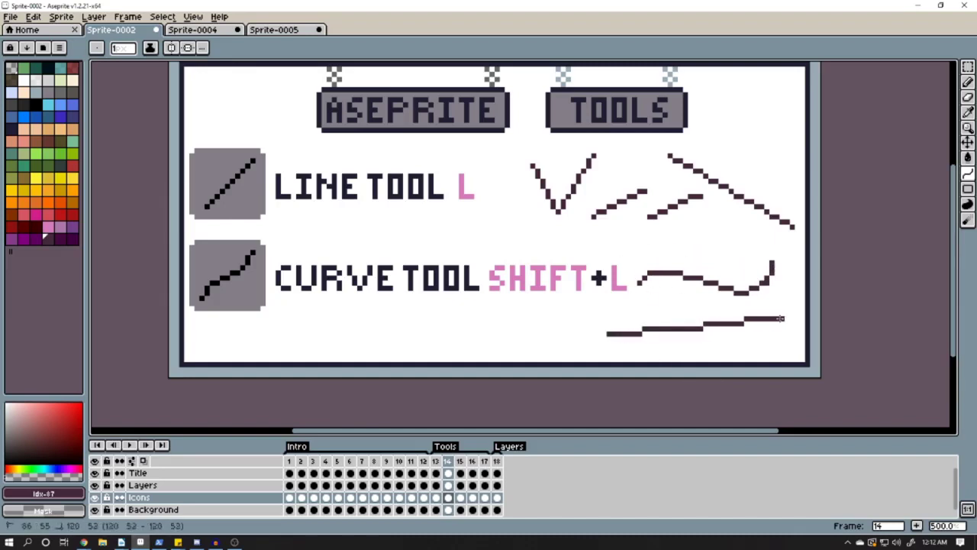
pyautogui.click(651, 301)
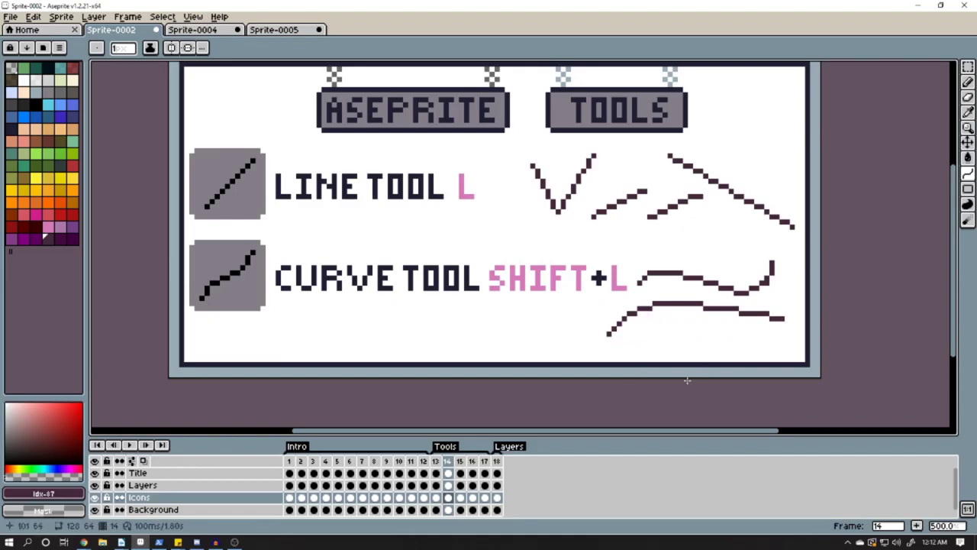
# On frame 15, draw a hollow rectangle and a filled rectangle beside it.
pyautogui.click(461, 462)
pyautogui.click(968, 189)
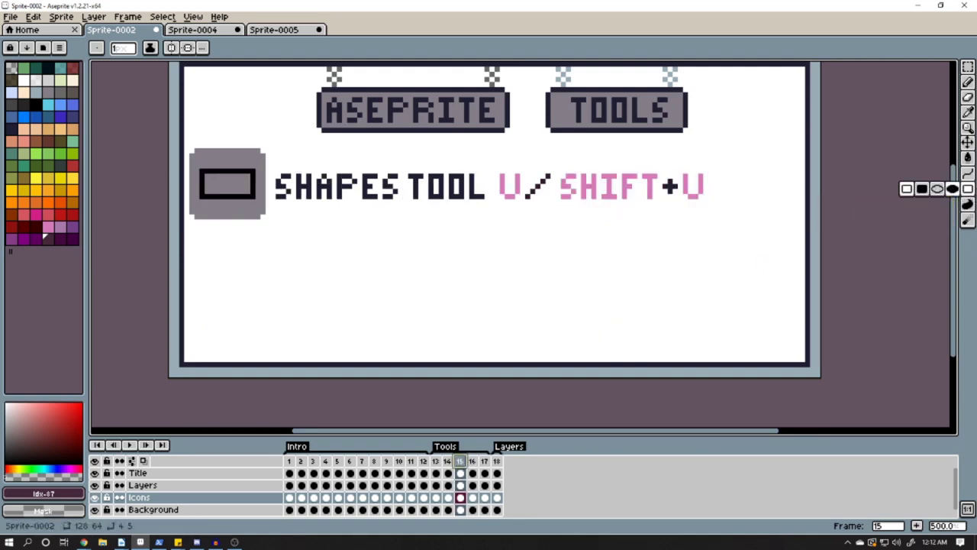
pyautogui.click(908, 190)
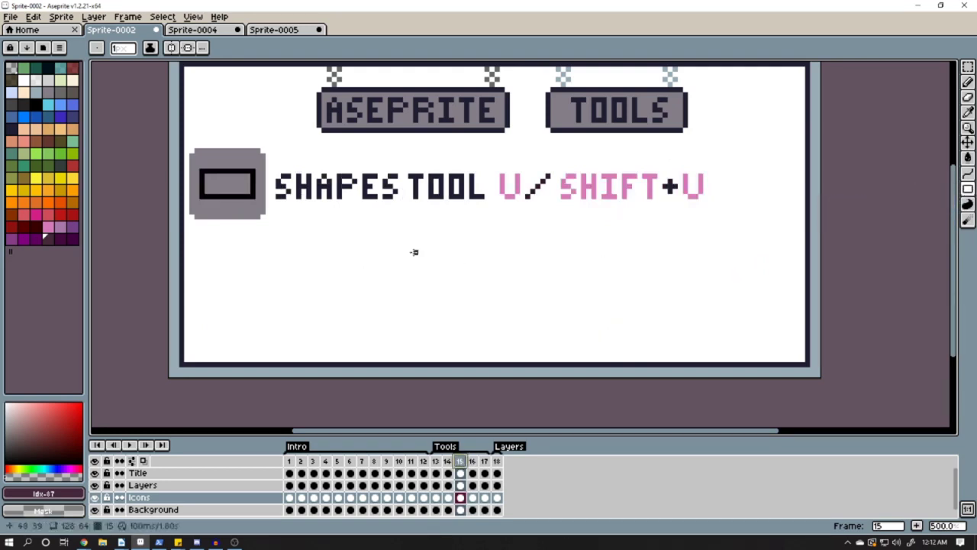
pyautogui.moveTo(303, 230); pyautogui.dragTo(340, 273)
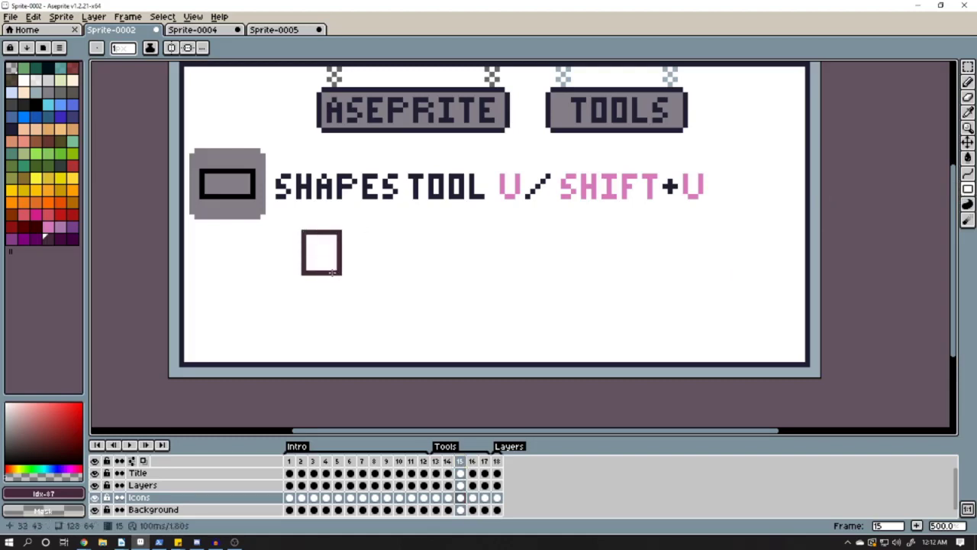
pyautogui.moveTo(347, 224); pyautogui.dragTo(393, 273)
pyautogui.hotkey('shift', 'u')
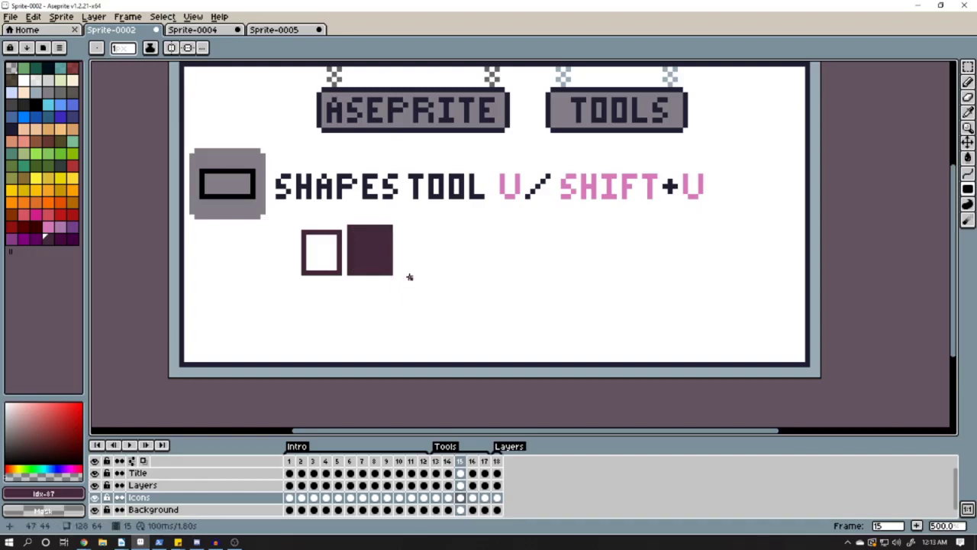
# Draw a hollow ellipse and two filled ellipses to its right, then shift the Icons layer left.
pyautogui.hotkey('shift', 'u')
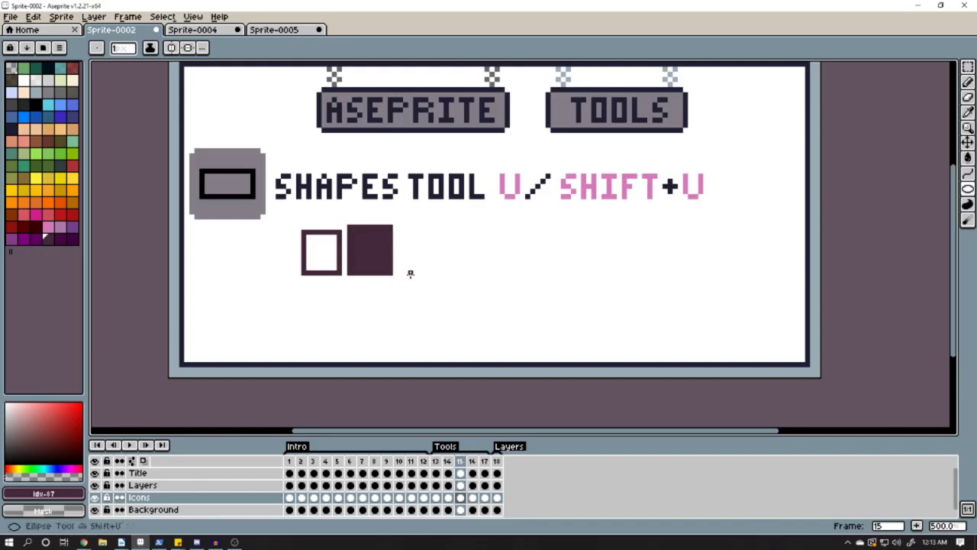
pyautogui.moveTo(410, 272); pyautogui.dragTo(475, 323)
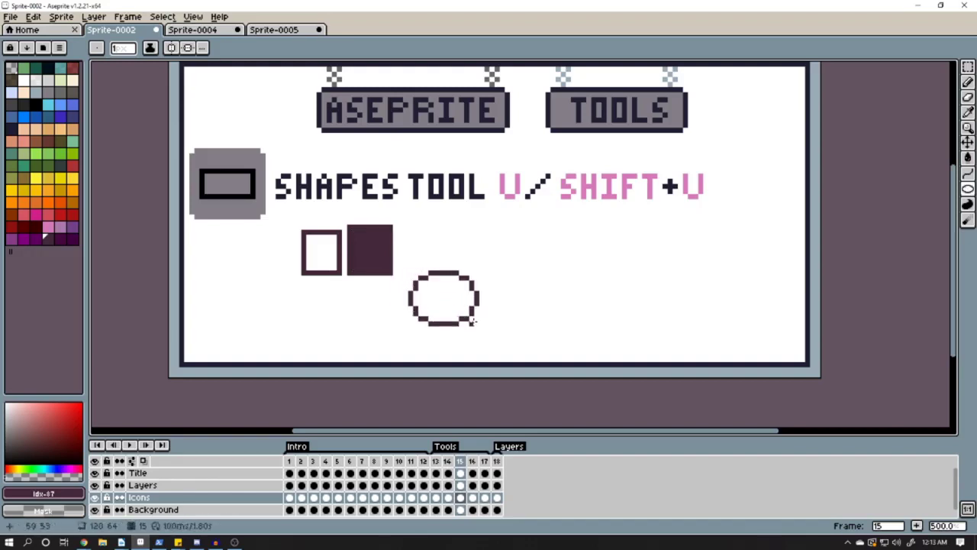
pyautogui.hotkey('shift', 'u')
pyautogui.moveTo(504, 245); pyautogui.dragTo(540, 291)
pyautogui.moveTo(609, 264); pyautogui.dragTo(676, 324)
pyautogui.moveTo(696, 261); pyautogui.dragTo(804, 277)
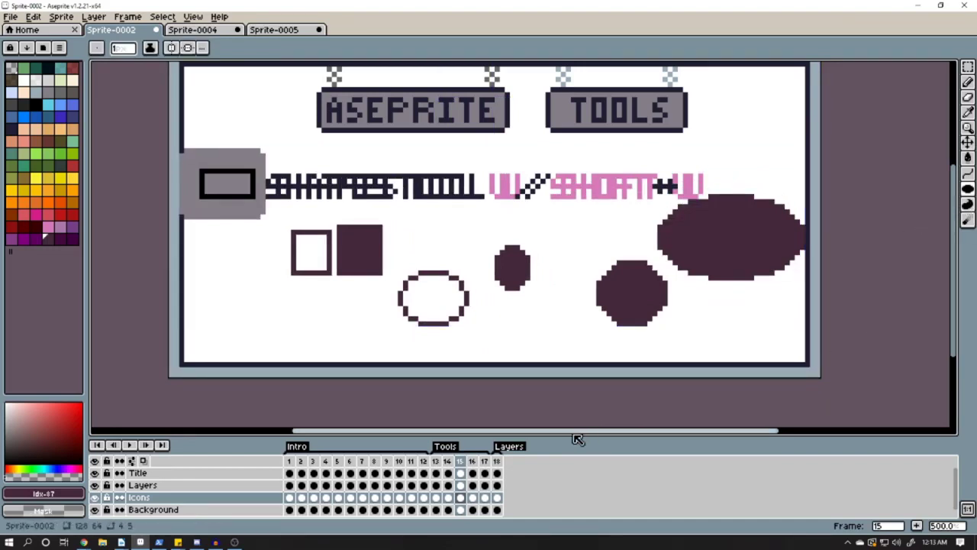
# On frame 16, erase a small patch of the dog's top-left ear on the Layers layer.
pyautogui.click(475, 461)
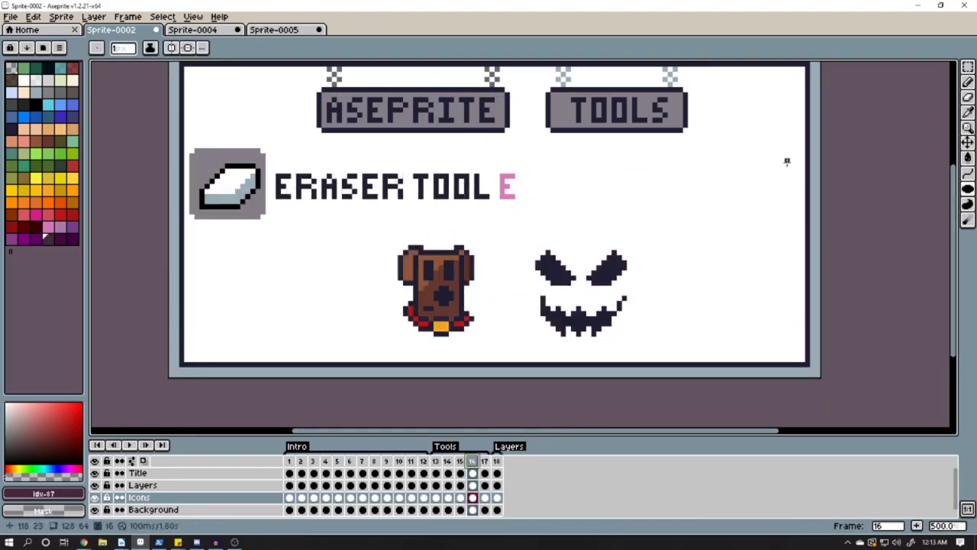
pyautogui.click(968, 97)
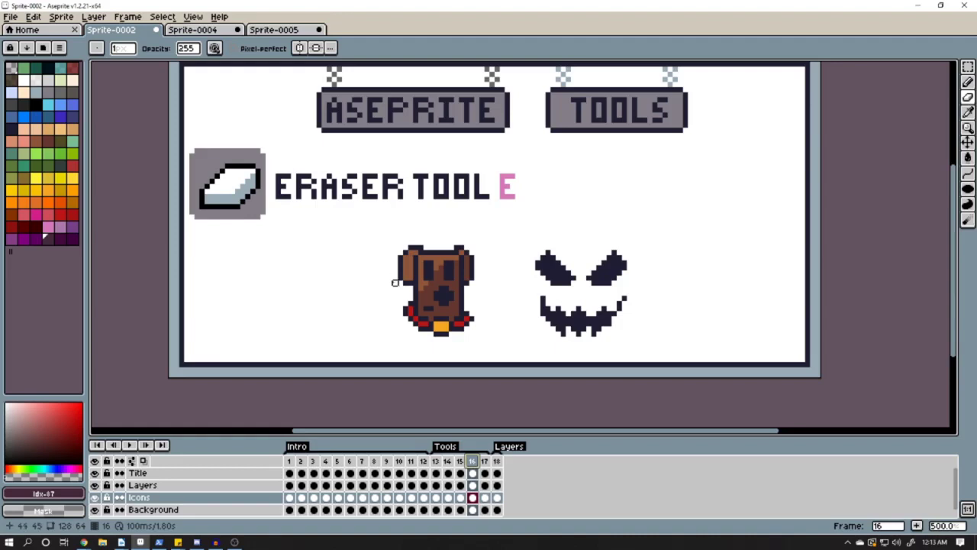
pyautogui.click(168, 485)
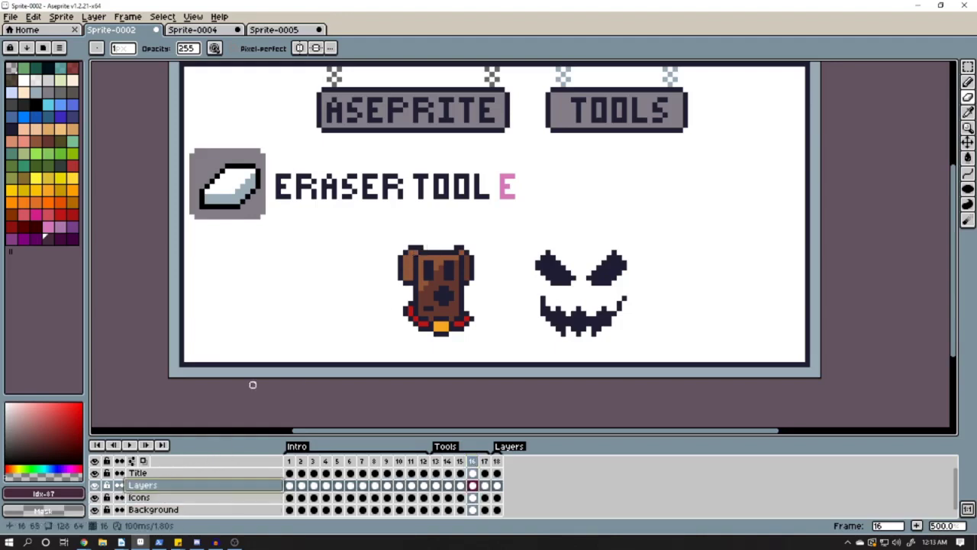
pyautogui.moveTo(424, 255); pyautogui.dragTo(407, 262)
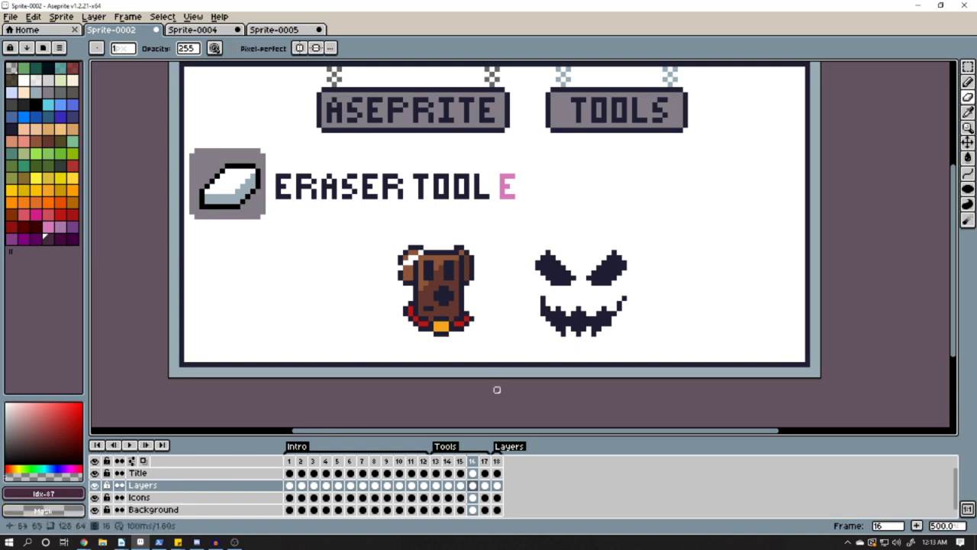
pyautogui.click(484, 485)
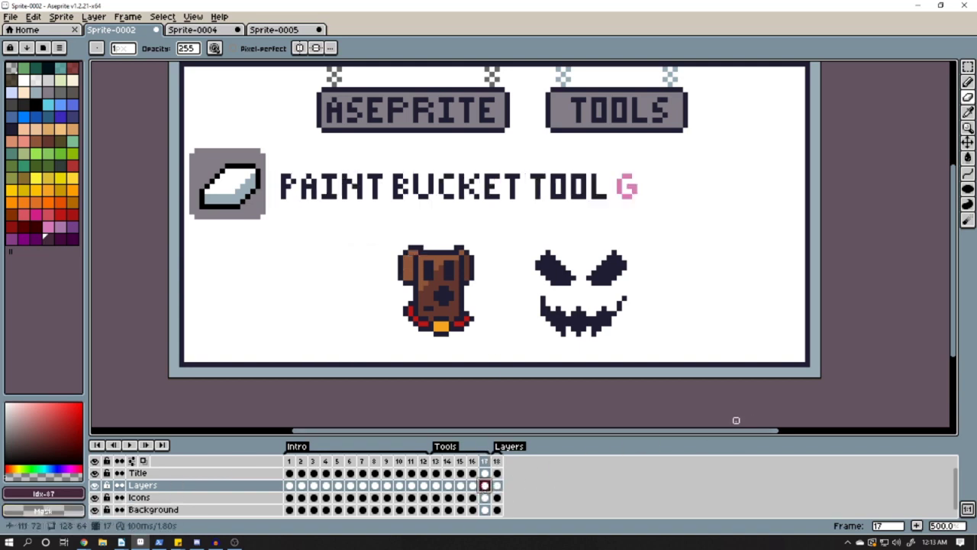
pyautogui.click(968, 158)
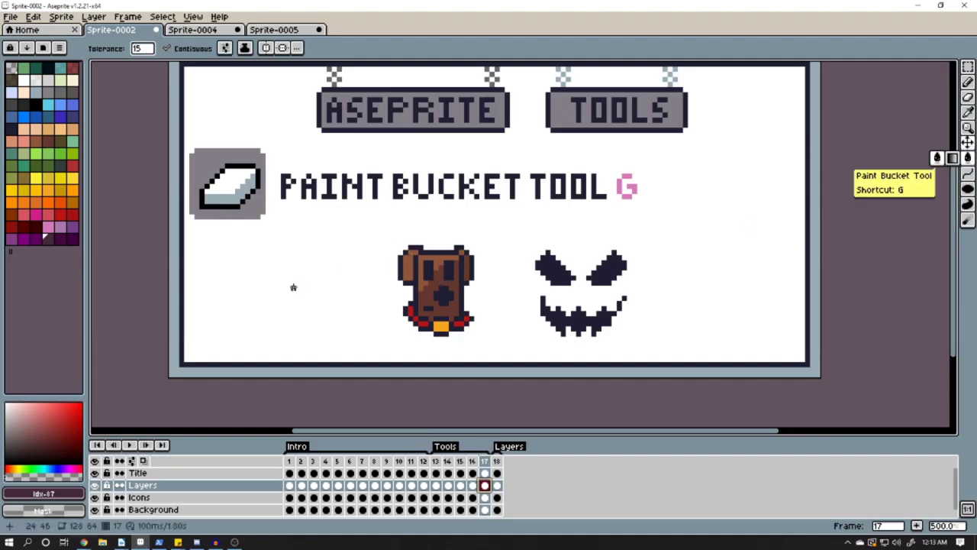
pyautogui.click(71, 166)
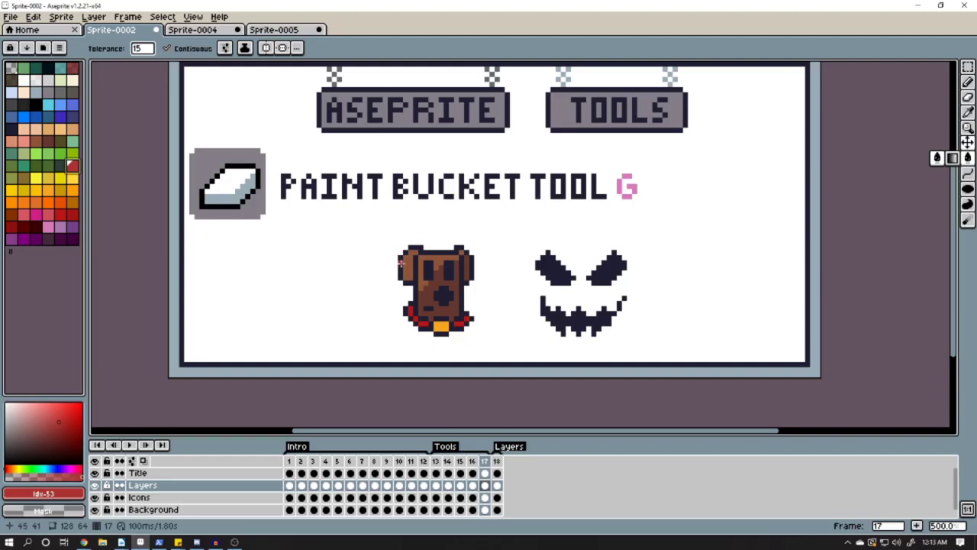
pyautogui.click(406, 263)
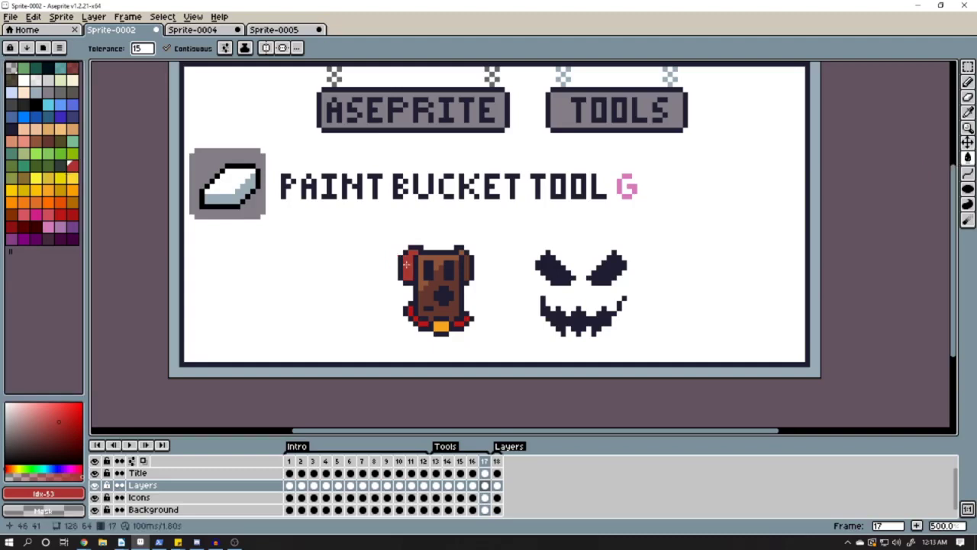
pyautogui.click(435, 259)
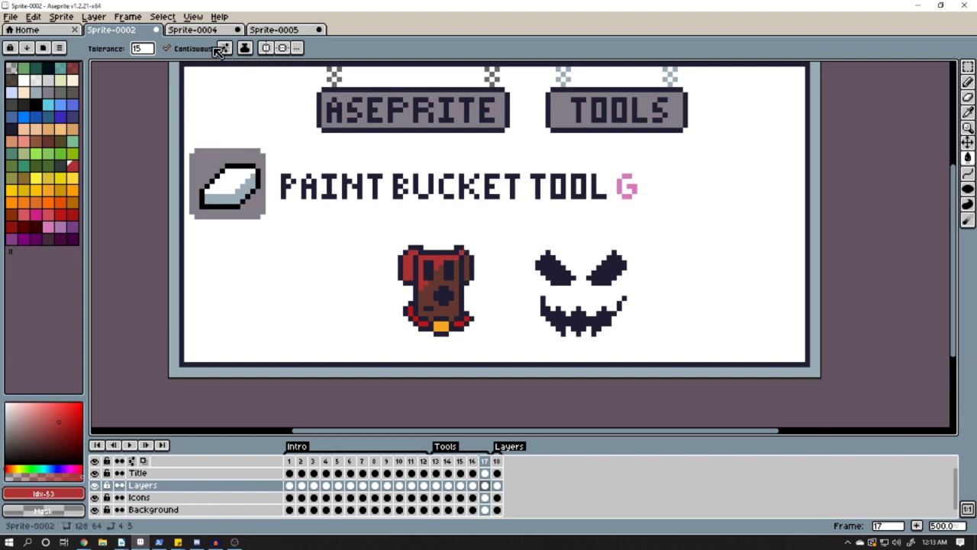
pyautogui.click(167, 48)
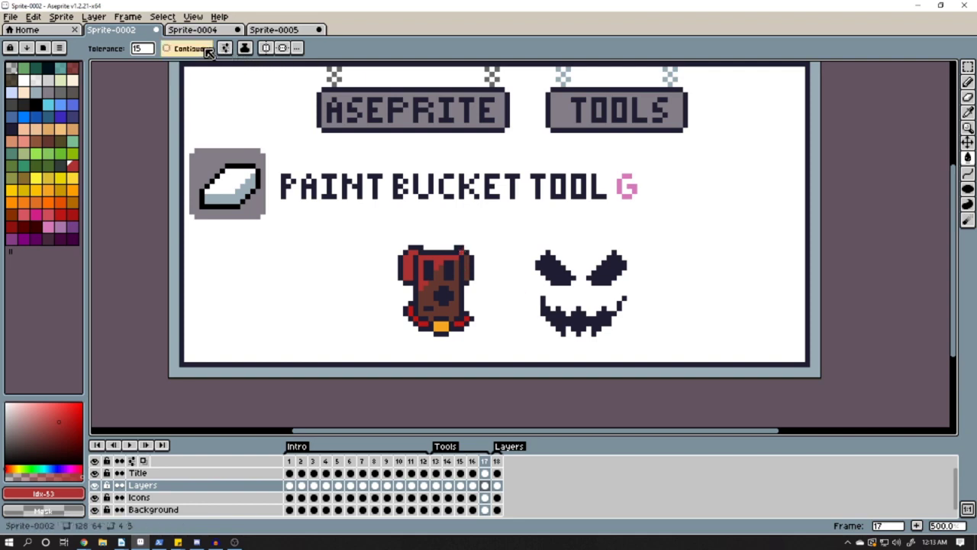
pyautogui.click(553, 263)
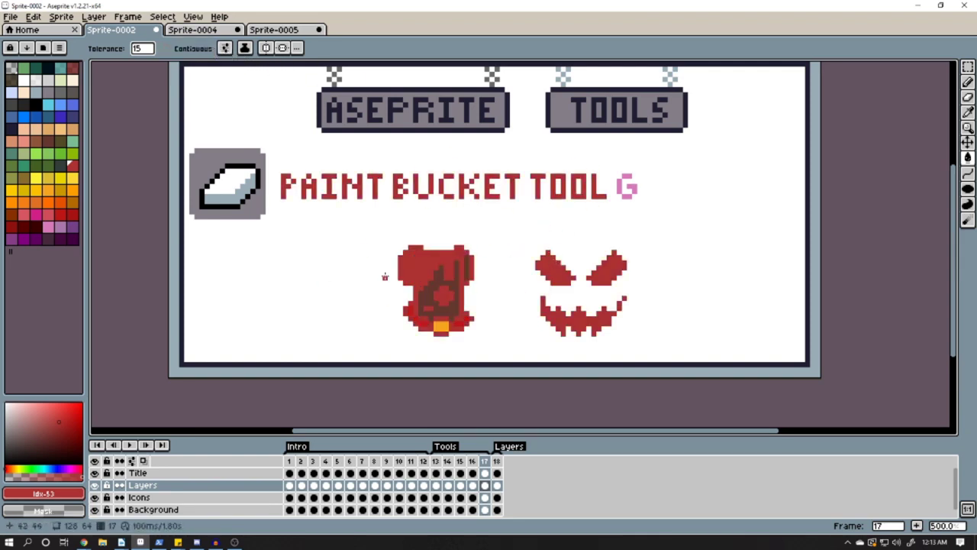
pyautogui.click(167, 48)
pyautogui.click(226, 183)
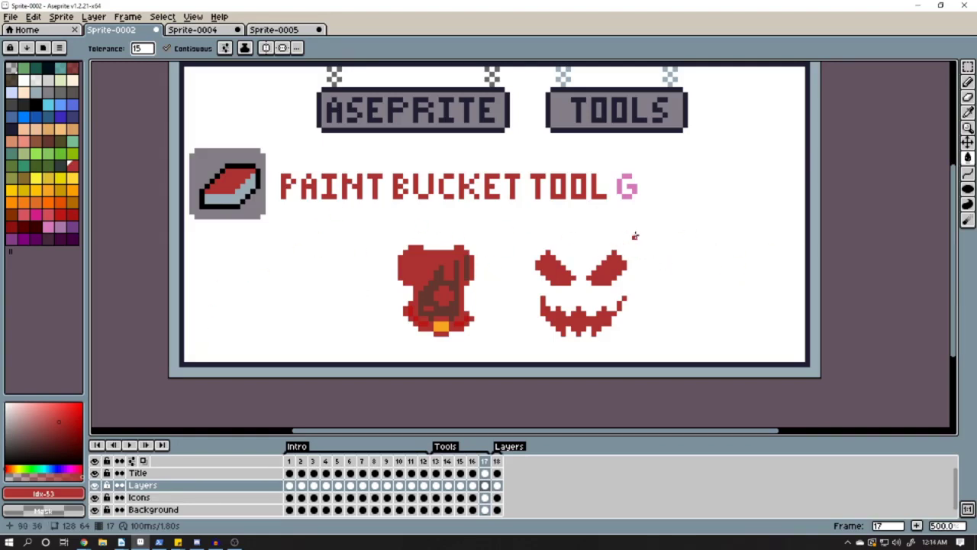
pyautogui.click(655, 221)
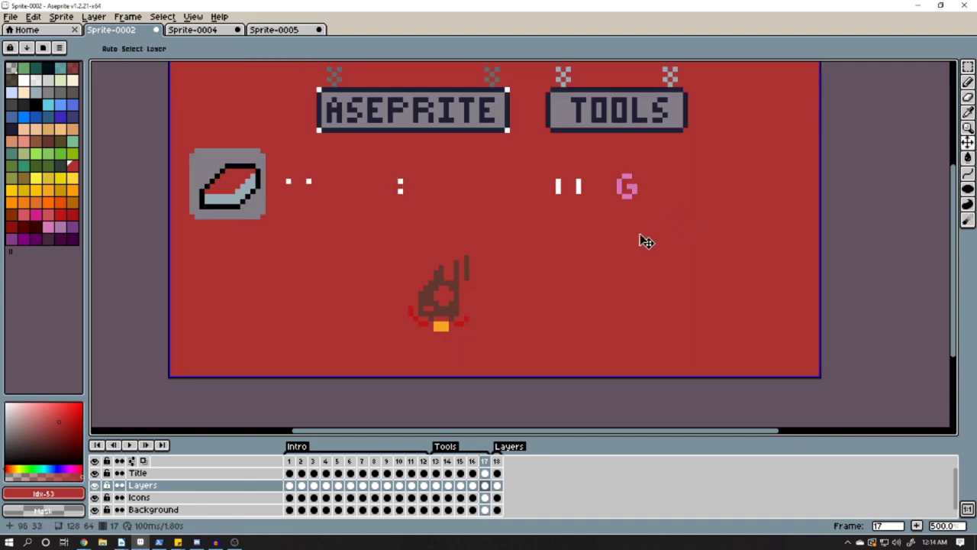
pyautogui.hotkey('ctrl', 'z')
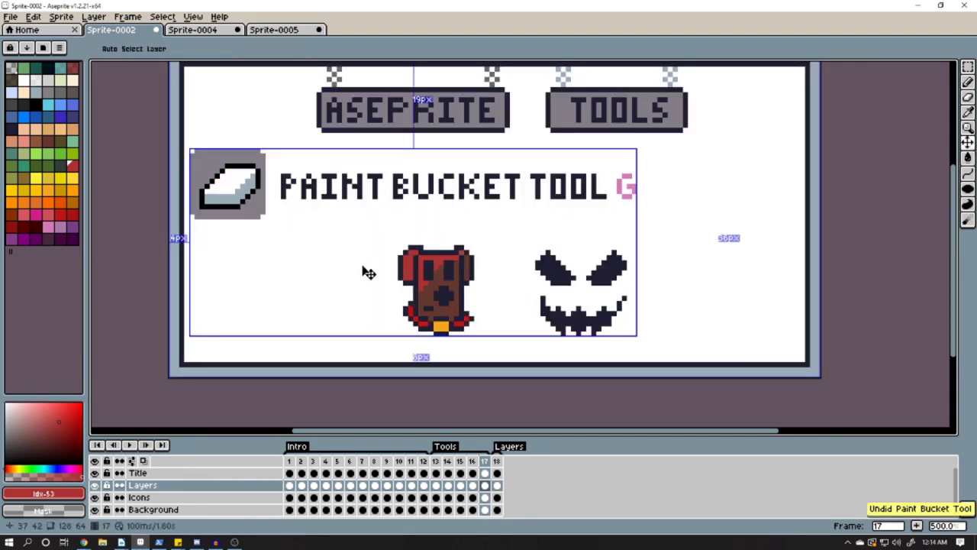
pyautogui.hotkey('ctrl', 'z')
pyautogui.hotkey('ctrl', 'z')
pyautogui.press('g')
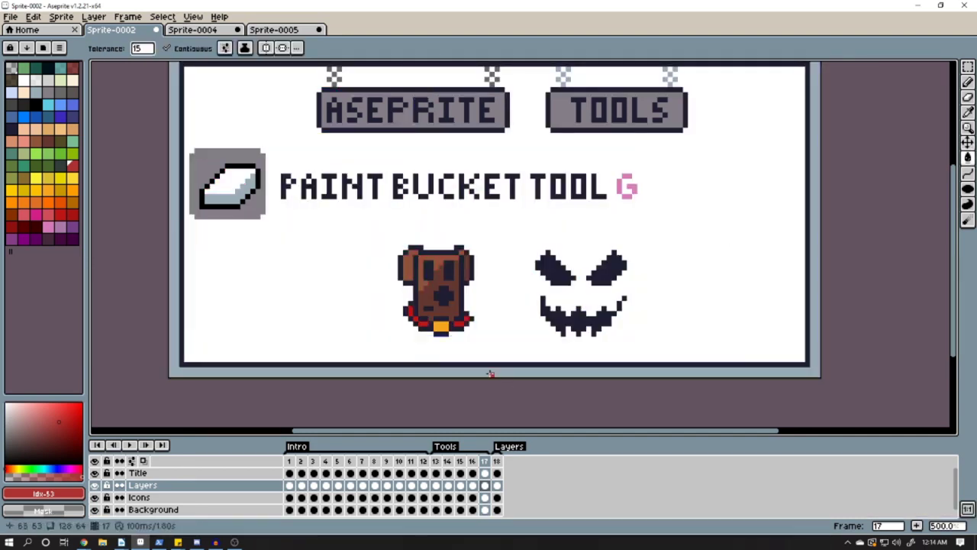
# Show frame 18's LAYERS slide and drag the timeline splitter up to enlarge the layers panel.
pyautogui.click(497, 465)
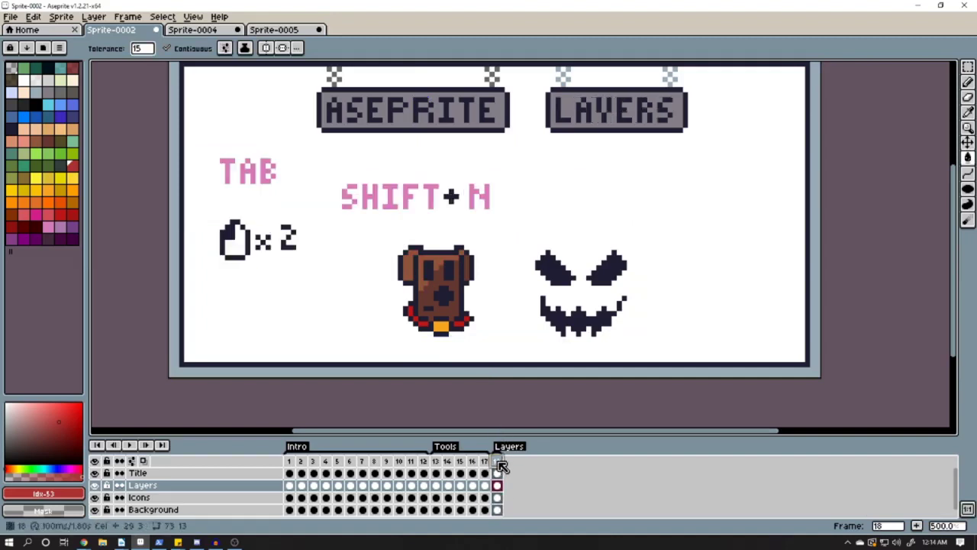
pyautogui.moveTo(240, 400); pyautogui.dragTo(255, 369)
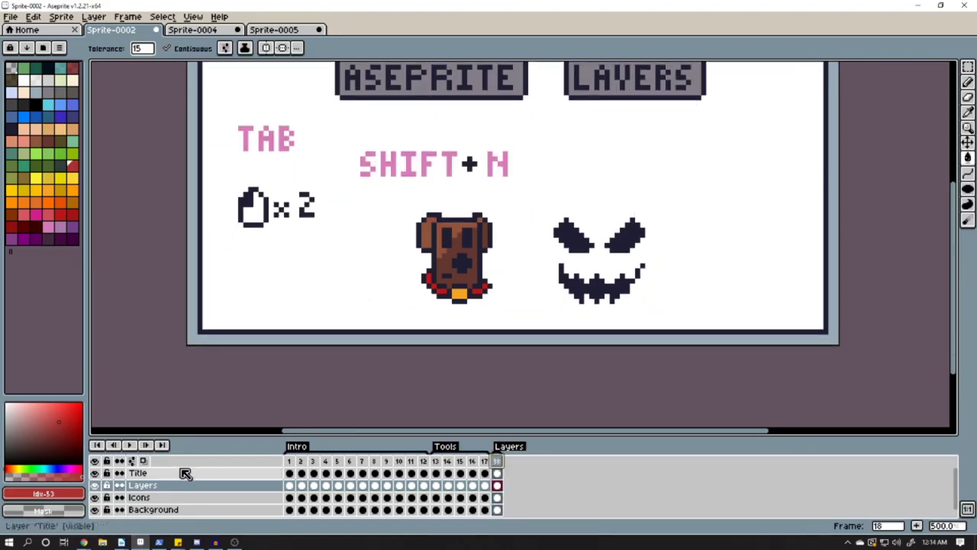
pyautogui.scroll(-1, 174, 501)
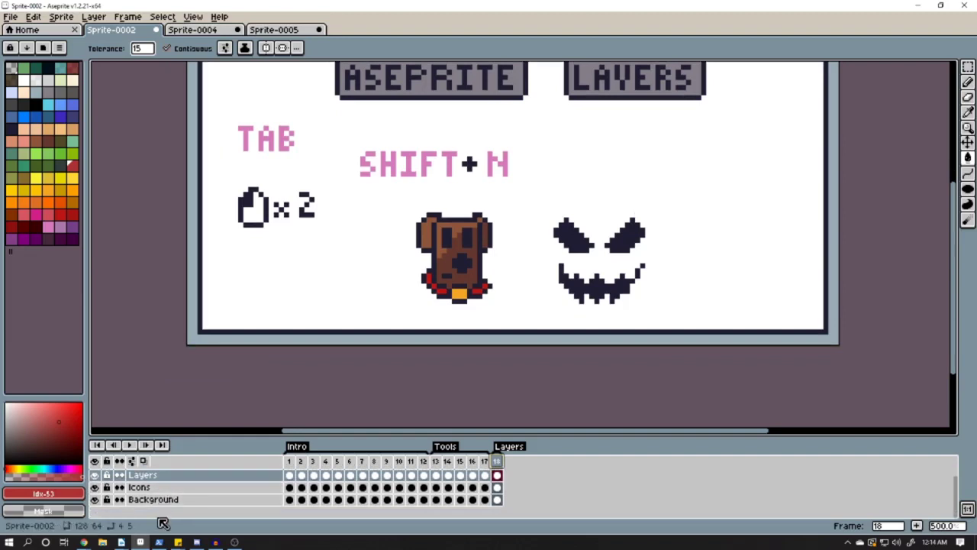
pyautogui.moveTo(184, 438); pyautogui.dragTo(194, 392)
pyautogui.press('Tab')
pyautogui.press('Tab')
pyautogui.press('Tab')
pyautogui.press('Tab')
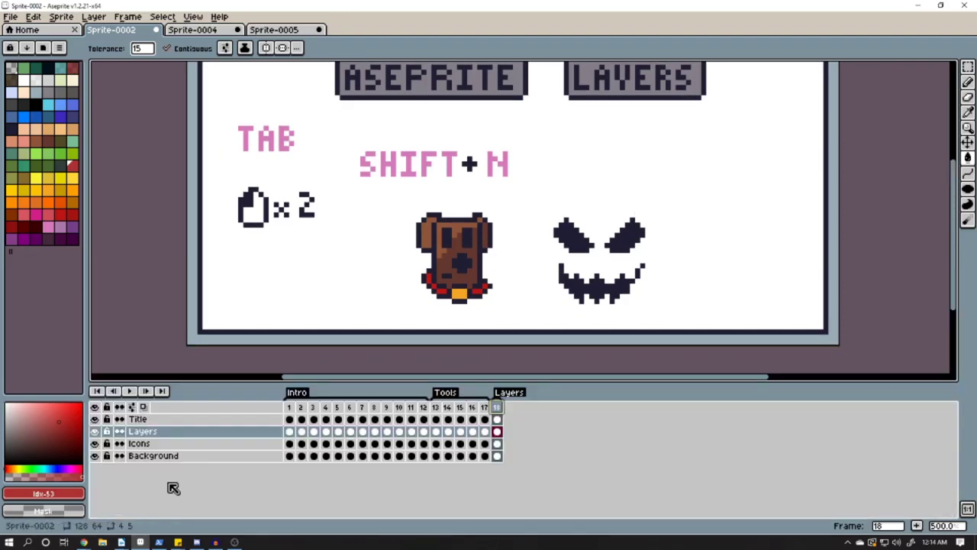
# Rename the Layers layer to 'mylayers' in Layer Properties.
pyautogui.doubleClick(155, 434)
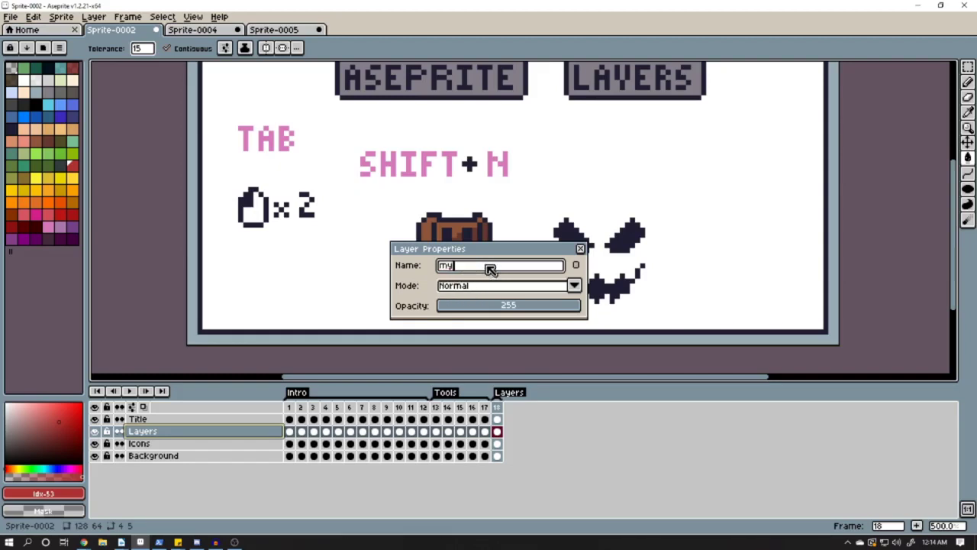
pyautogui.write('mylayers')
pyautogui.press('Return')
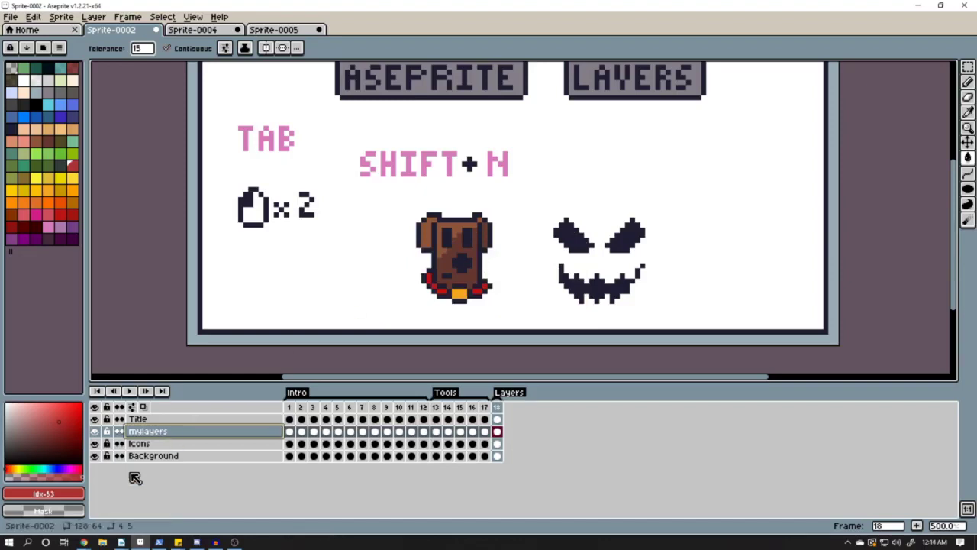
# Toggle mylayers' visibility several times, lock it, and drag its row in the layer stack.
pyautogui.click(98, 432)
pyautogui.click(98, 433)
pyautogui.click(97, 433)
pyautogui.click(98, 433)
pyautogui.click(98, 433)
pyautogui.click(98, 433)
pyautogui.click(97, 433)
pyautogui.click(98, 433)
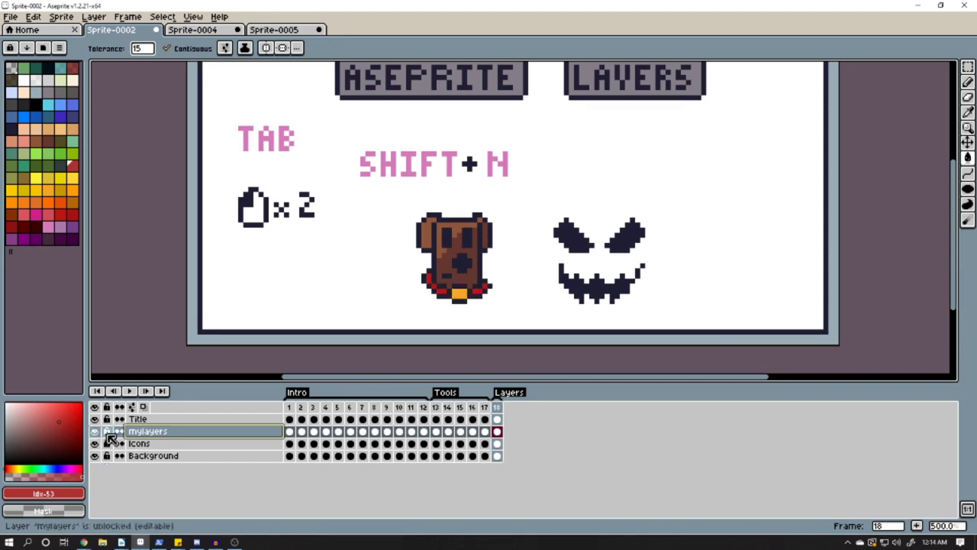
pyautogui.click(107, 433)
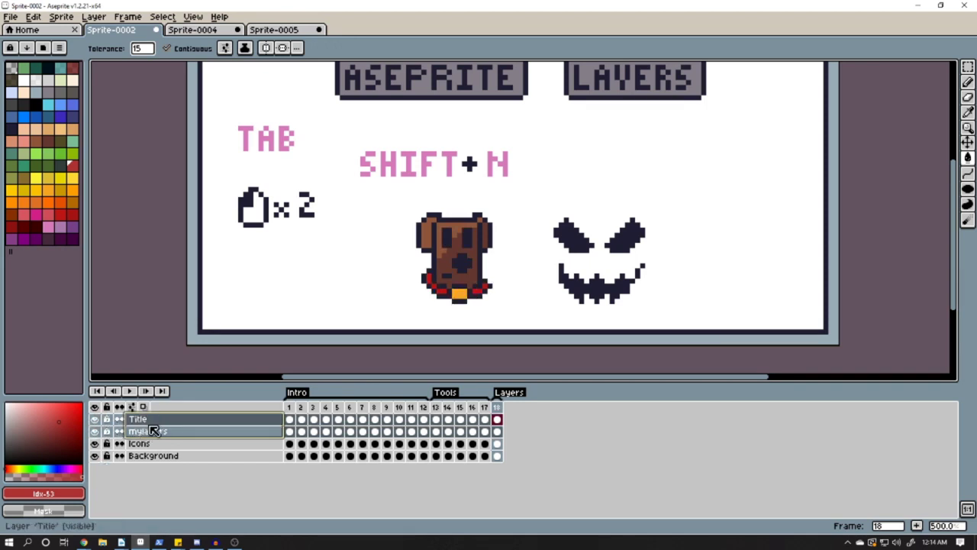
pyautogui.moveTo(153, 433)
pyautogui.mouseDown()
pyautogui.moveTo(152, 424)
pyautogui.moveTo(156, 433)
pyautogui.mouseUp()
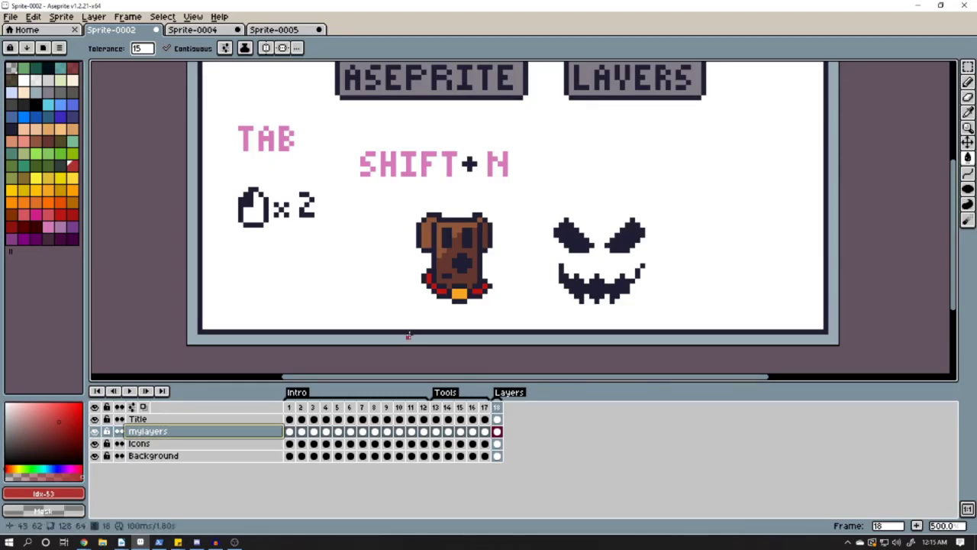
# Duplicate mylayers, merge the copy down, then delete the mylayers layer.
pyautogui.rightClick(173, 433)
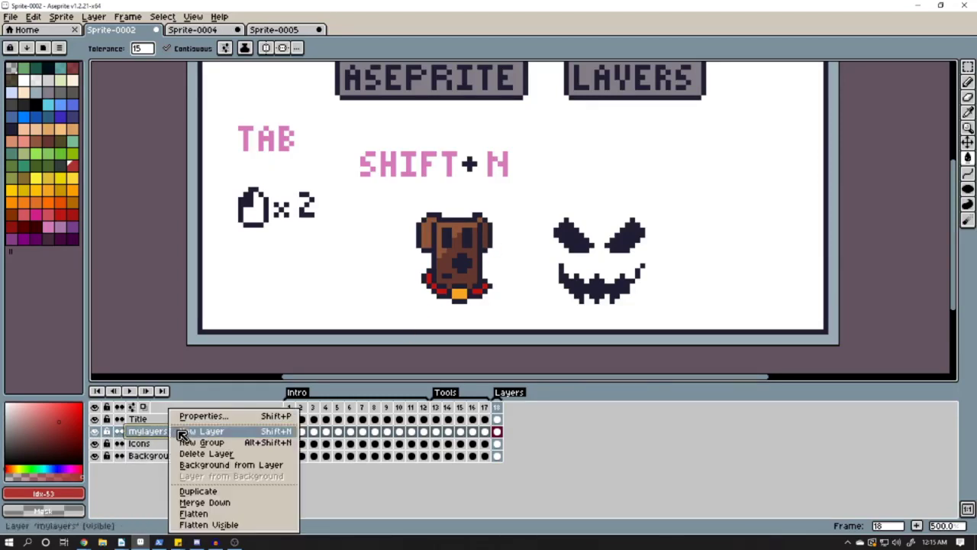
pyautogui.click(201, 492)
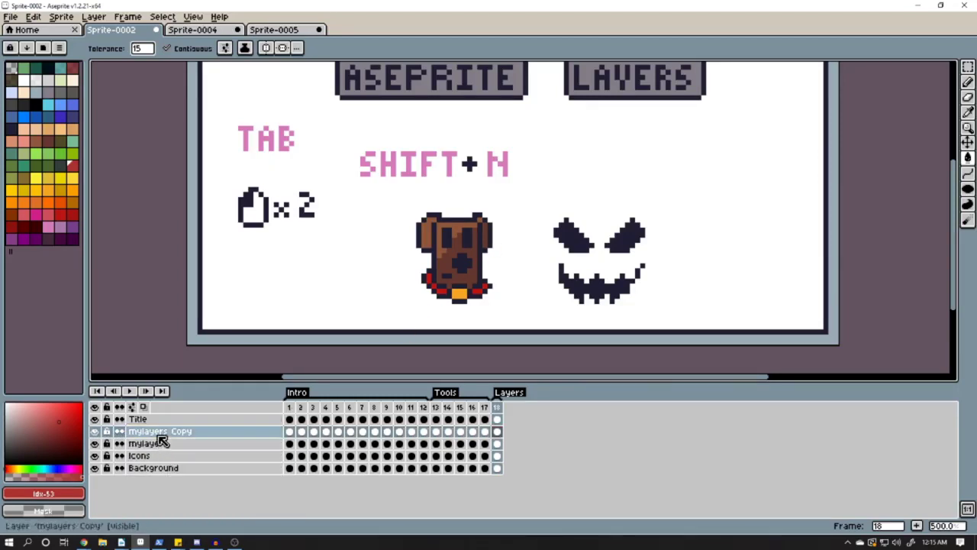
pyautogui.rightClick(160, 433)
pyautogui.click(200, 506)
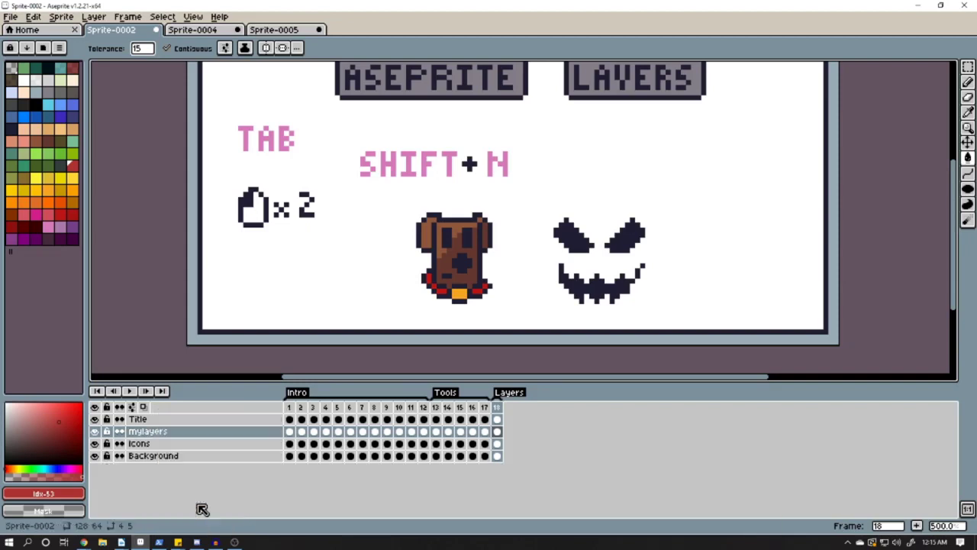
pyautogui.rightClick(159, 437)
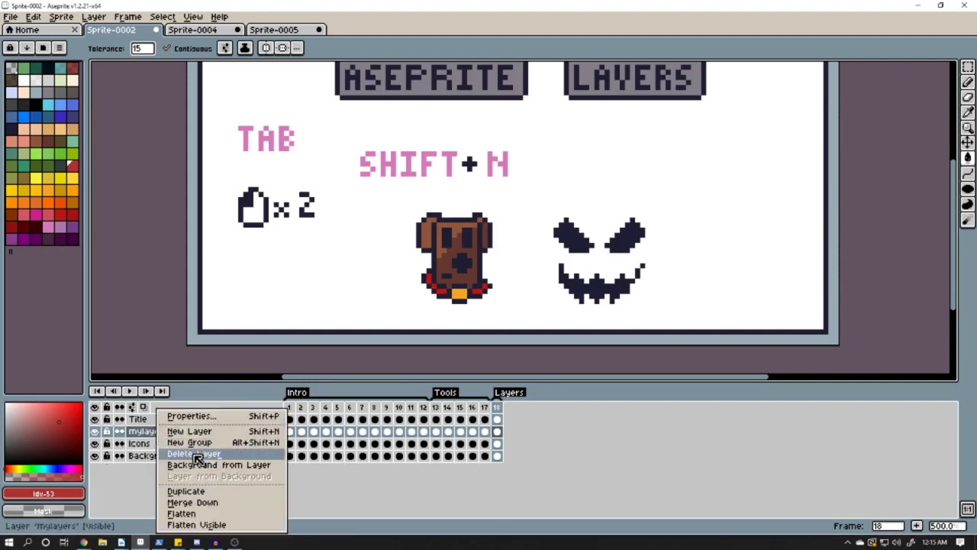
pyautogui.click(195, 455)
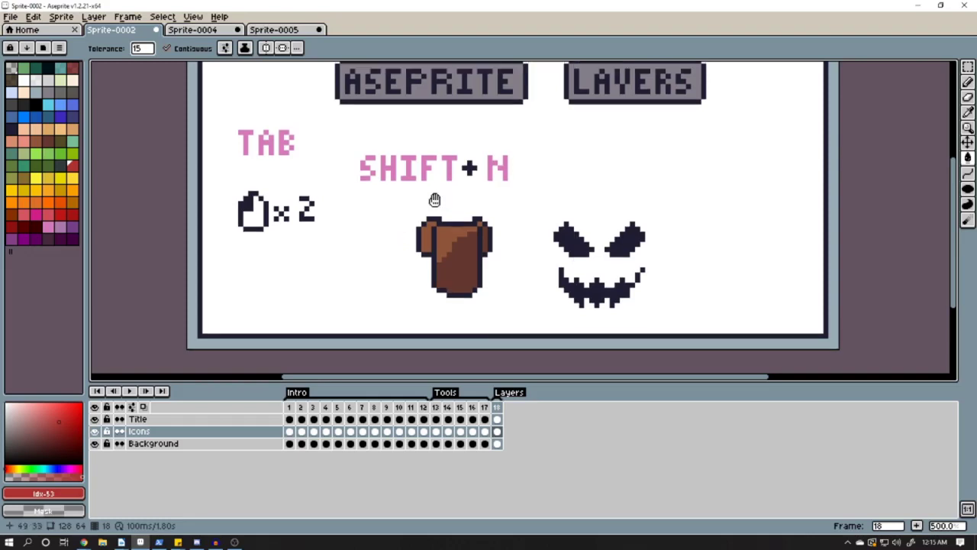
# Add four new blank layers above Icons with Shift+N.
pyautogui.moveTo(432, 204); pyautogui.dragTo(408, 288)
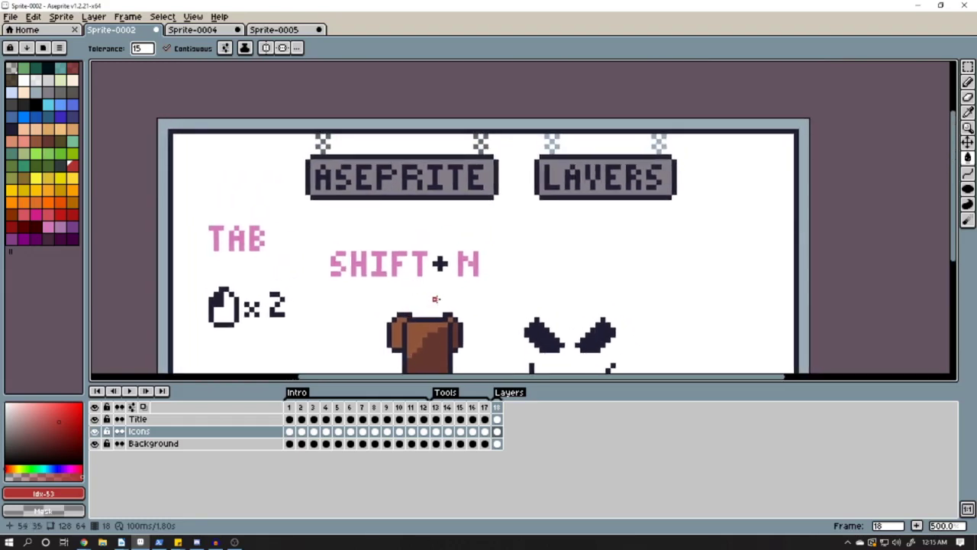
pyautogui.hotkey('shift', 'n')
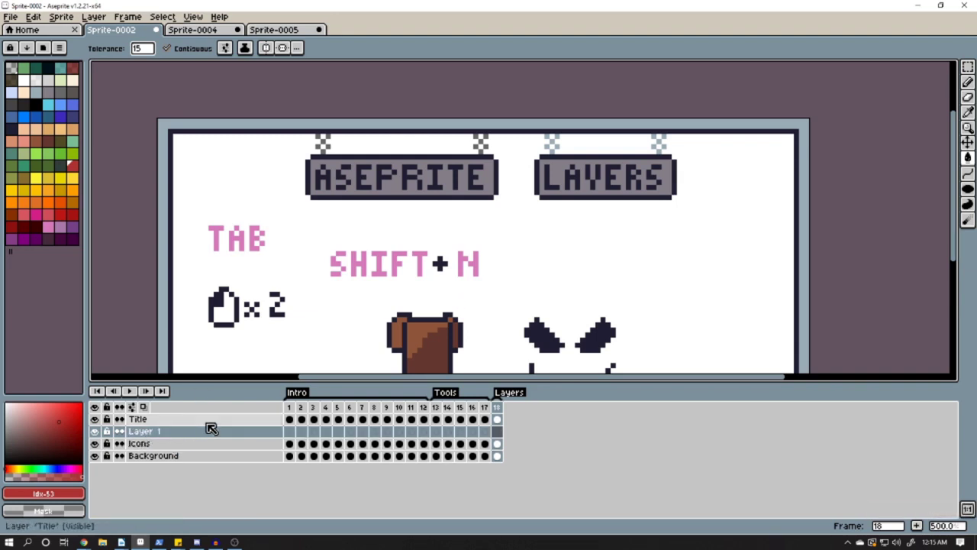
pyautogui.hotkey('shift', 'n')
pyautogui.hotkey('shift', 'n')
pyautogui.hotkey('shift', 'n')
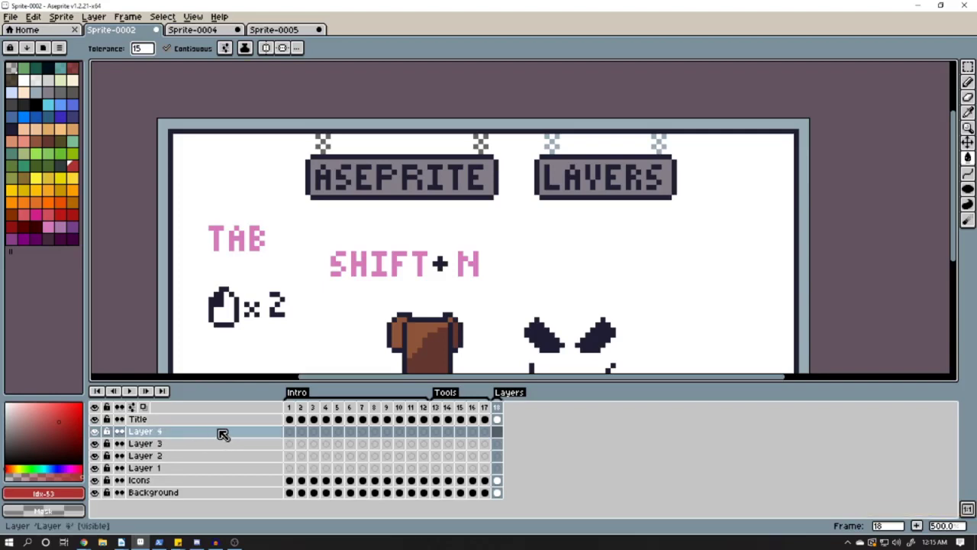
pyautogui.press('Down')
pyautogui.press('Down')
pyautogui.press('Down')
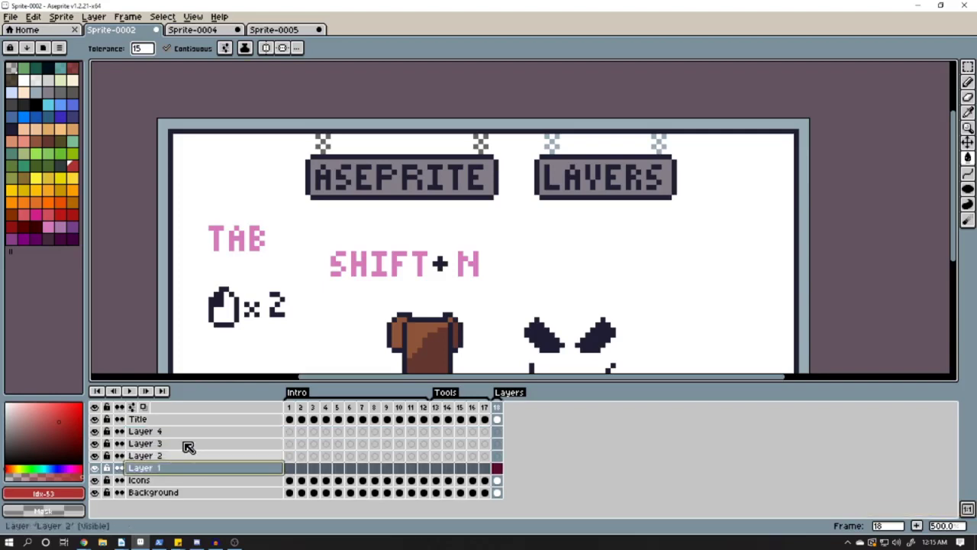
# Delete Layer 4, Layer 2 and Layer 1, leaving only Layer 3.
pyautogui.rightClick(179, 432)
pyautogui.click(206, 458)
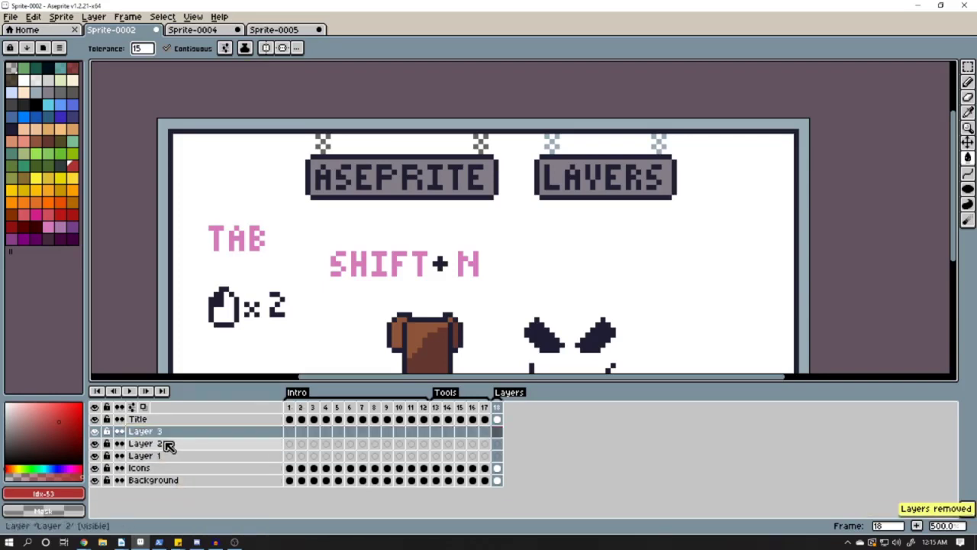
pyautogui.rightClick(168, 445)
pyautogui.click(187, 454)
pyautogui.rightClick(187, 445)
pyautogui.click(183, 456)
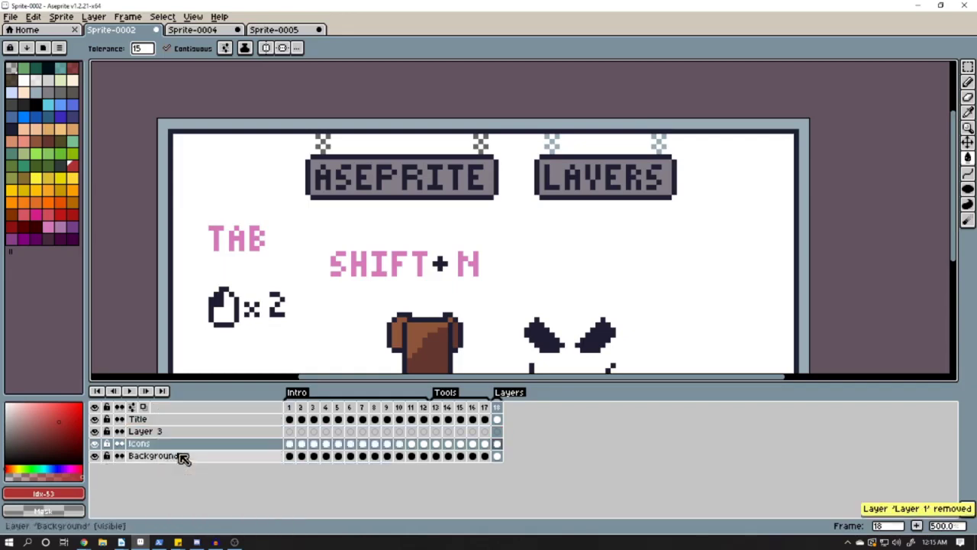
# Open and cancel Preferences, then switch to the Sprite-0005 document.
pyautogui.click(8, 17)
pyautogui.click(34, 16)
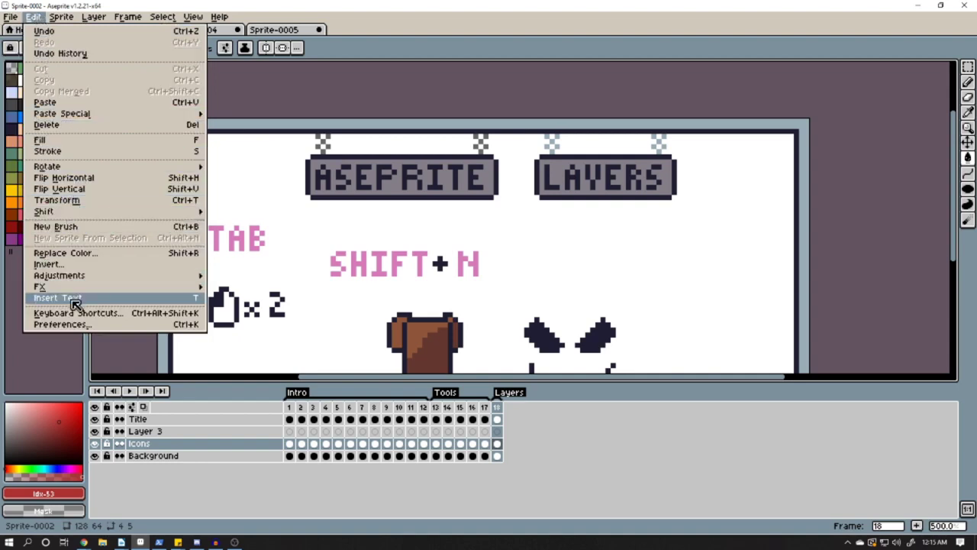
pyautogui.click(82, 326)
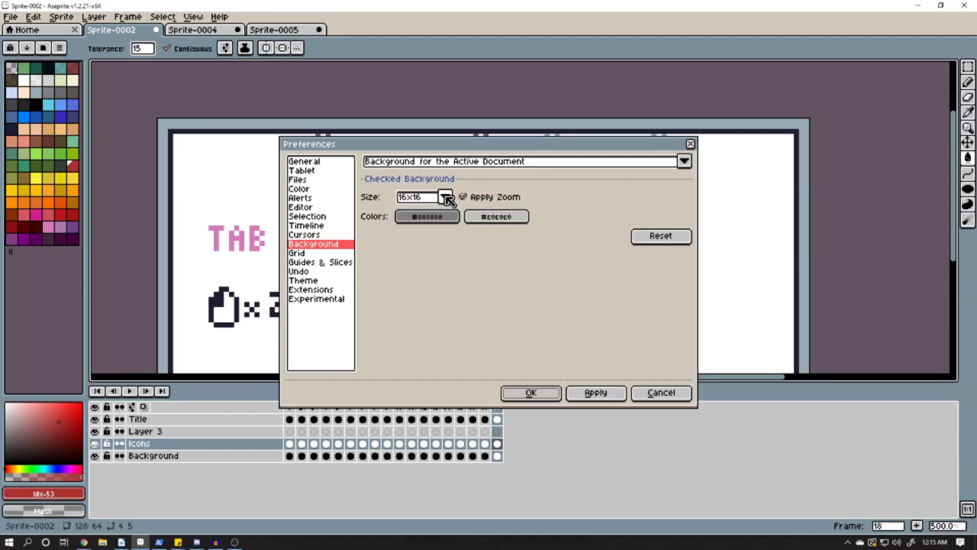
pyautogui.click(657, 392)
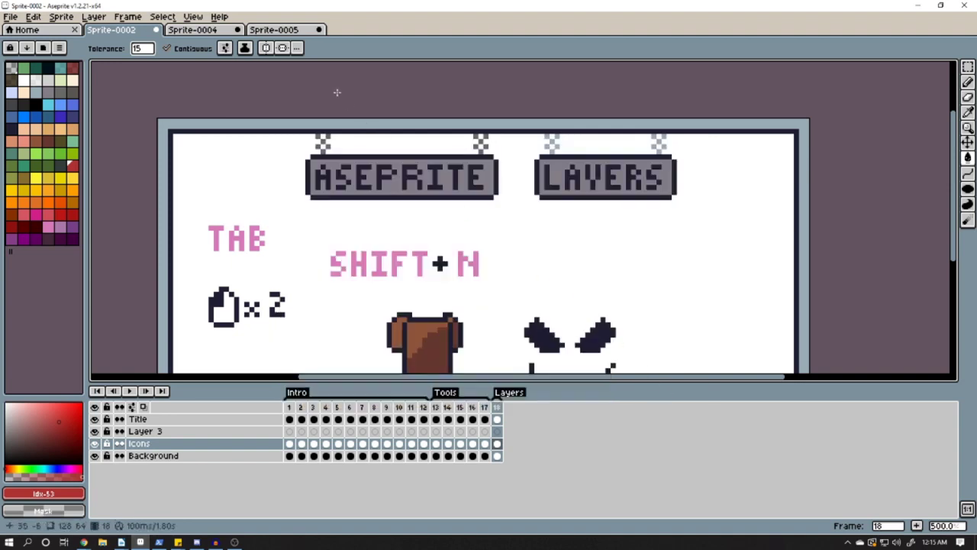
pyautogui.click(273, 29)
# In Preferences > Background, set the checkerboard size to 8x8.
pyautogui.click(11, 16)
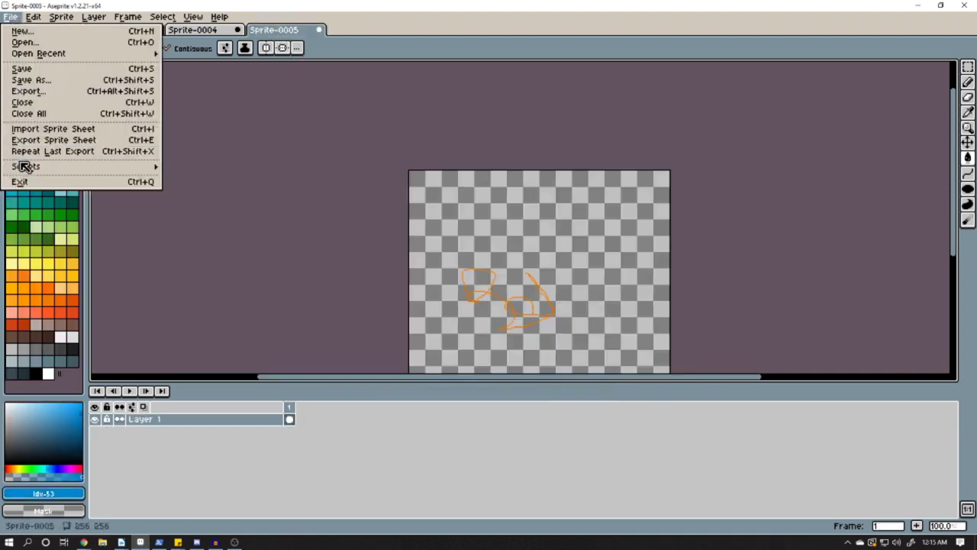
pyautogui.moveTo(33, 17)
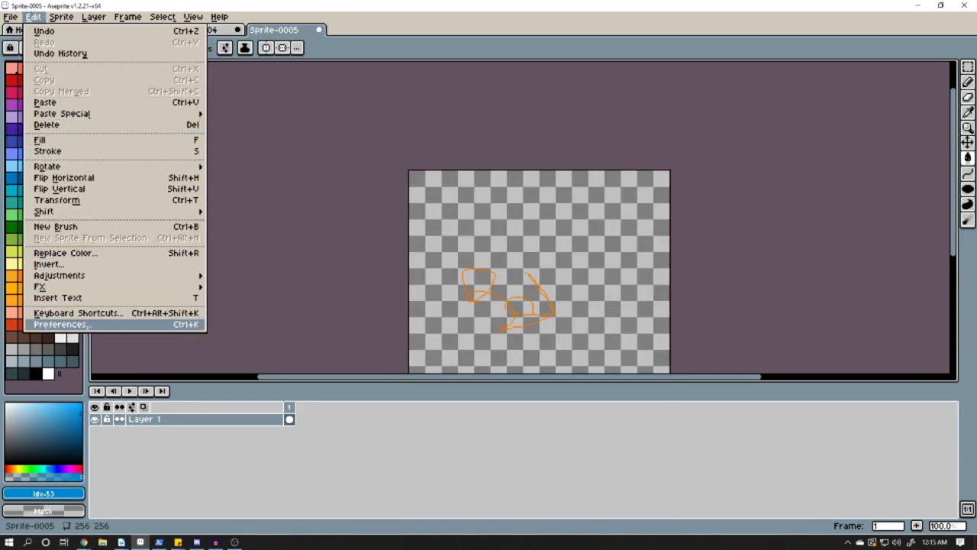
pyautogui.click(99, 325)
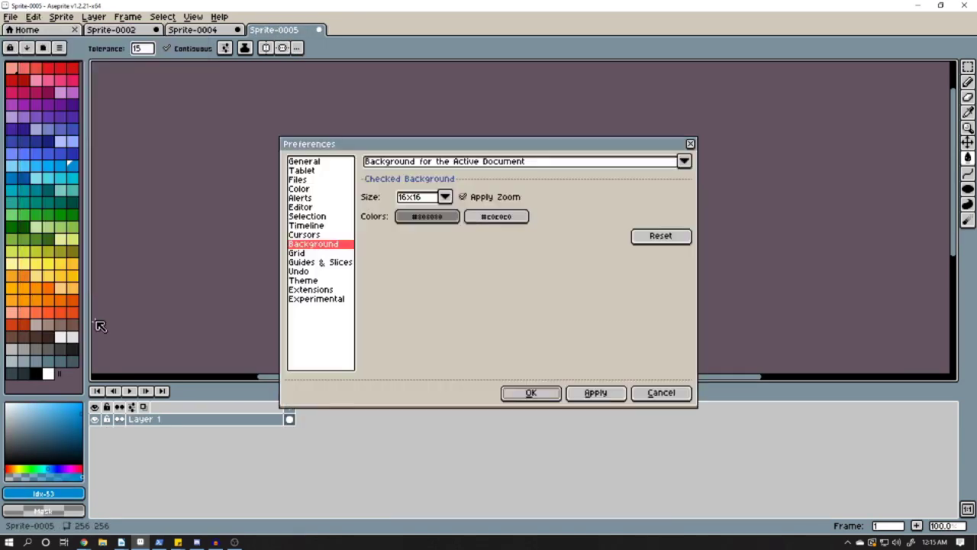
pyautogui.click(446, 198)
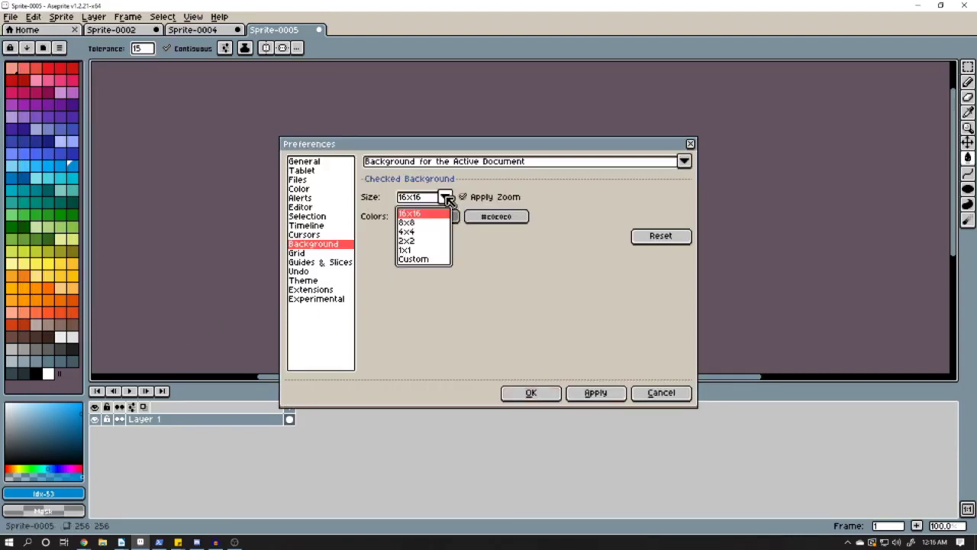
pyautogui.click(412, 223)
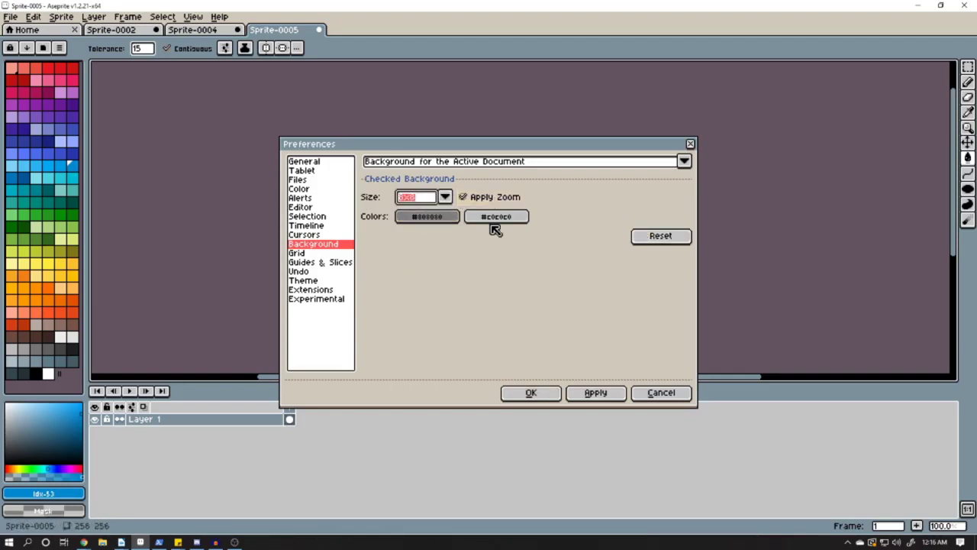
# Change both checkerboard colours to teal (red 18 and 88), then apply and close Preferences.
pyautogui.click(437, 220)
pyautogui.moveTo(452, 261); pyautogui.dragTo(433, 261)
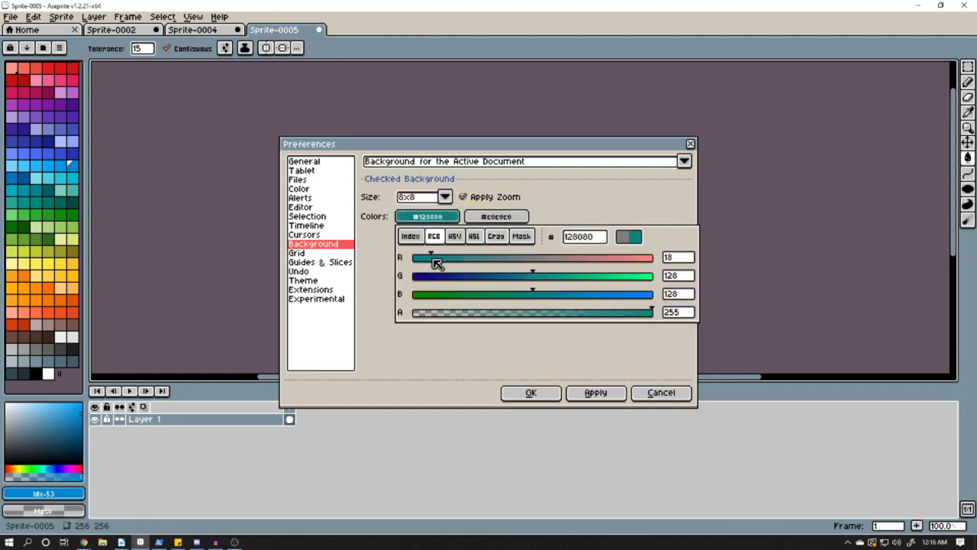
pyautogui.click(562, 205)
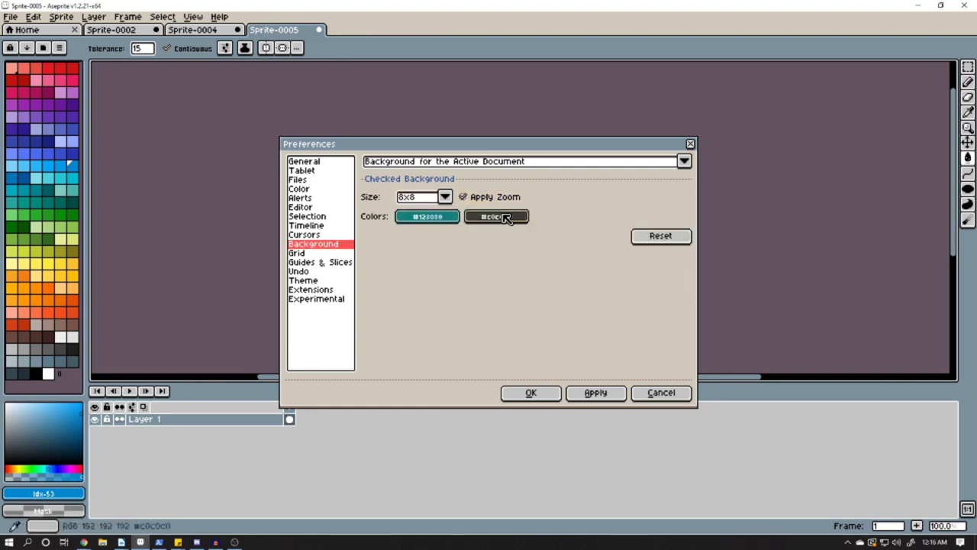
pyautogui.click(501, 217)
pyautogui.click(569, 257)
pyautogui.click(640, 344)
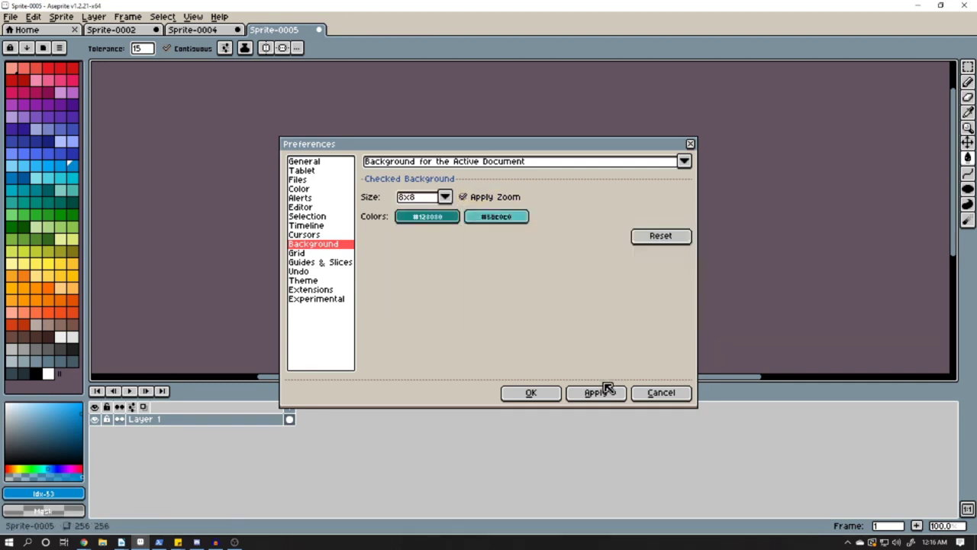
pyautogui.click(606, 393)
pyautogui.click(532, 394)
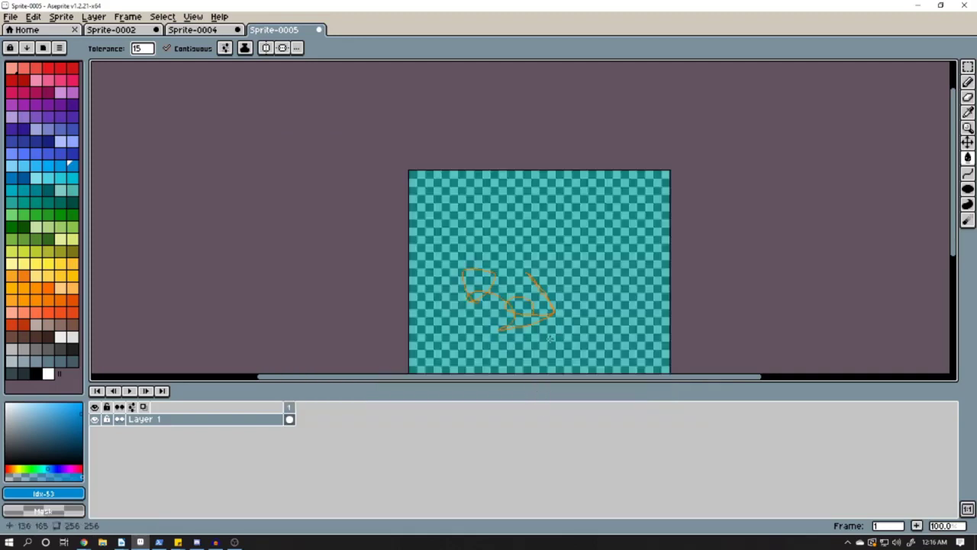
# Zoom into the canvas and pick the grey-blue palette colour.
pyautogui.moveTo(499, 282); pyautogui.dragTo(460, 201)
pyautogui.scroll(4, 442, 279)
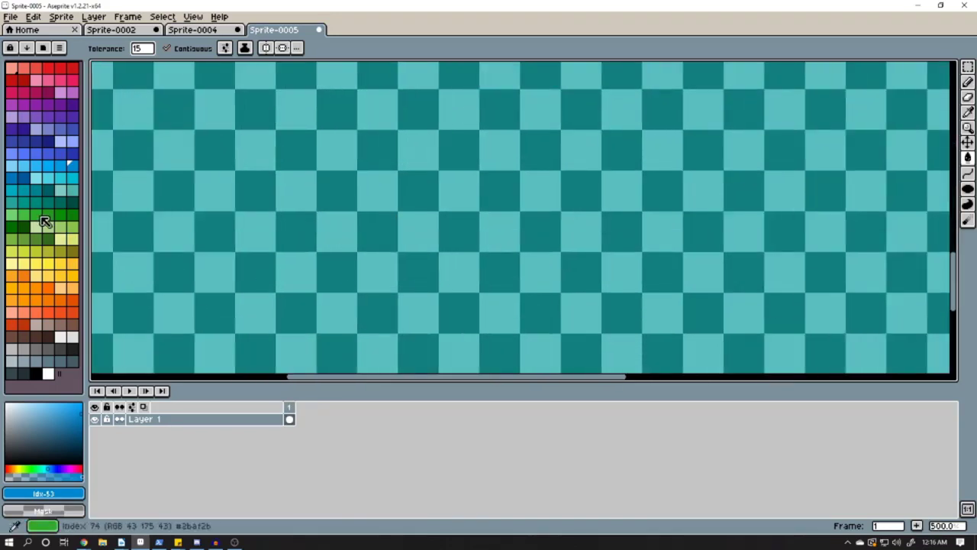
pyautogui.click(49, 371)
# Fill the canvas grey-blue, undo it, and draw a grey loop with the Pencil.
pyautogui.click(353, 312)
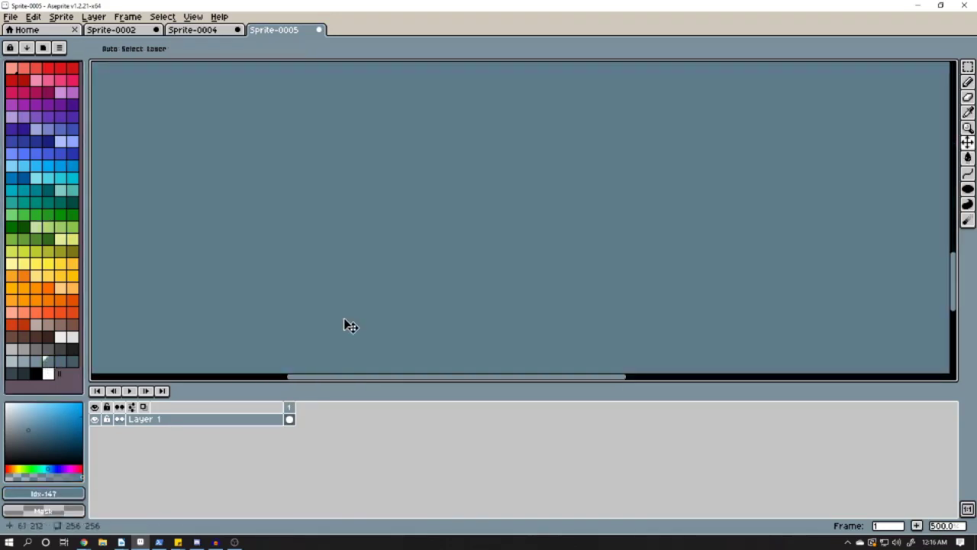
pyautogui.hotkey('ctrl', 'z')
pyautogui.click(968, 81)
pyautogui.moveTo(559, 217)
pyautogui.mouseDown()
pyautogui.moveTo(558, 229)
pyautogui.moveTo(469, 186)
pyautogui.moveTo(534, 248)
pyautogui.mouseUp()
# Reset the checkerboard to the default 16x16 grey, apply it, and zoom back out.
pyautogui.click(10, 16)
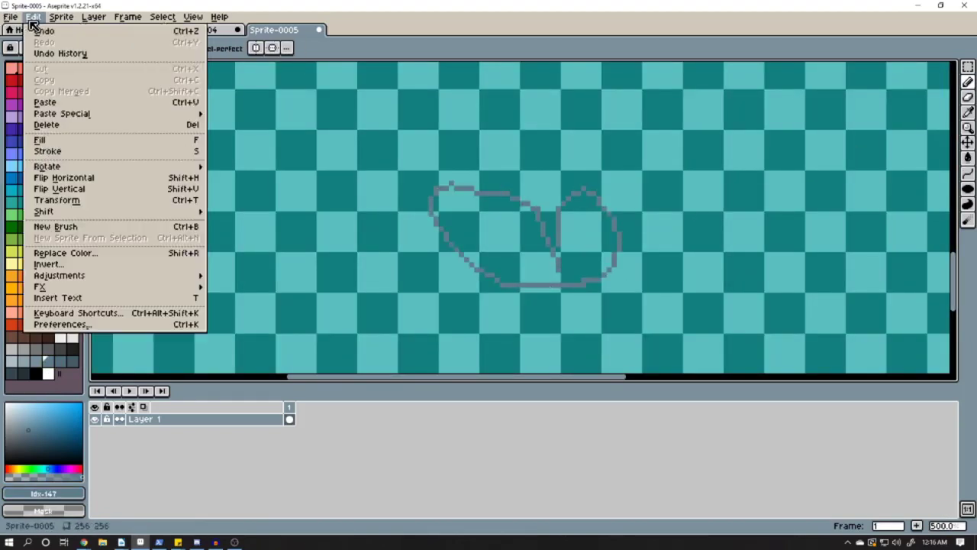
pyautogui.click(84, 324)
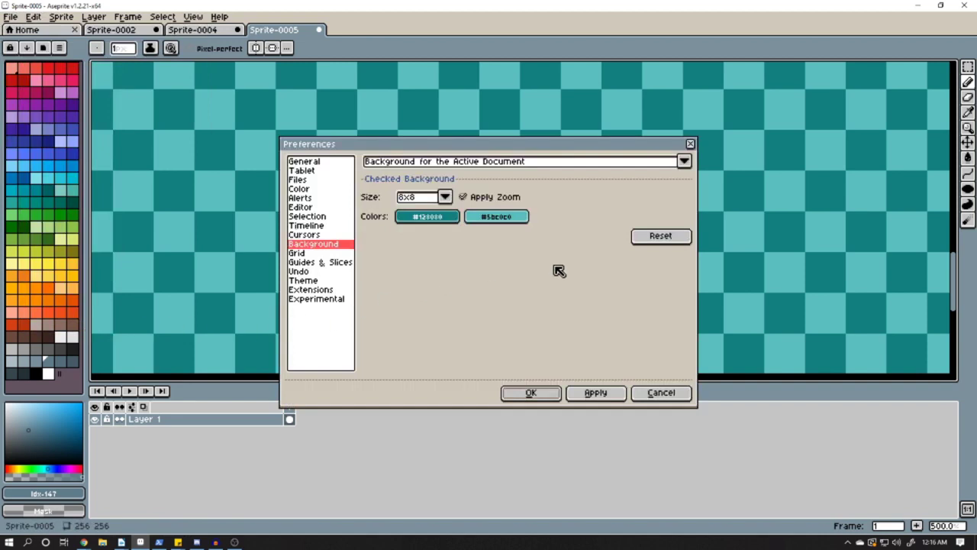
pyautogui.click(660, 237)
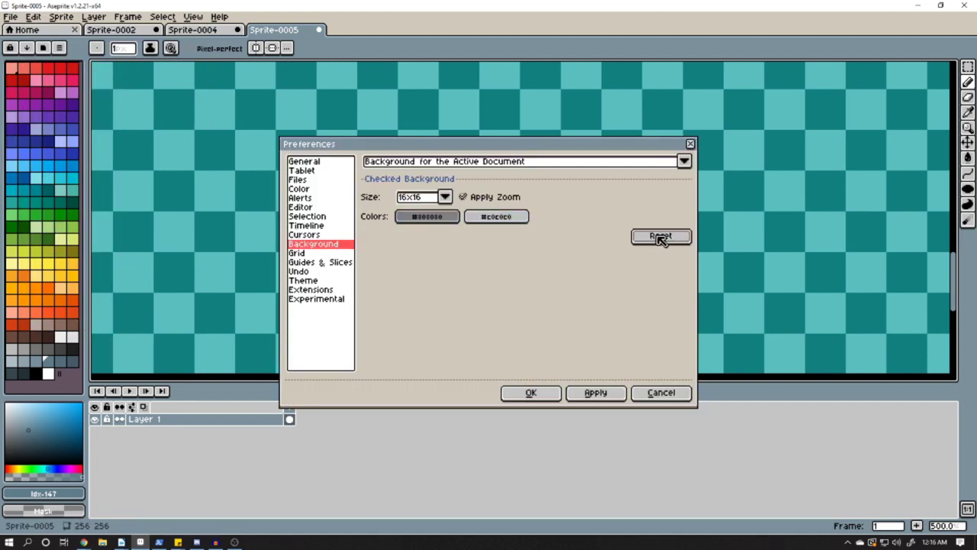
pyautogui.click(589, 395)
pyautogui.click(530, 393)
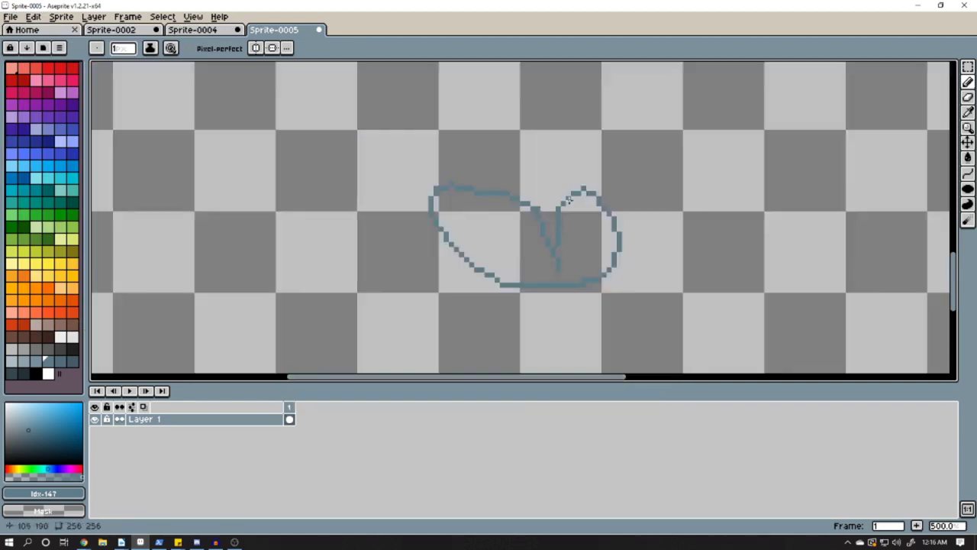
pyautogui.scroll(-5, 572, 223)
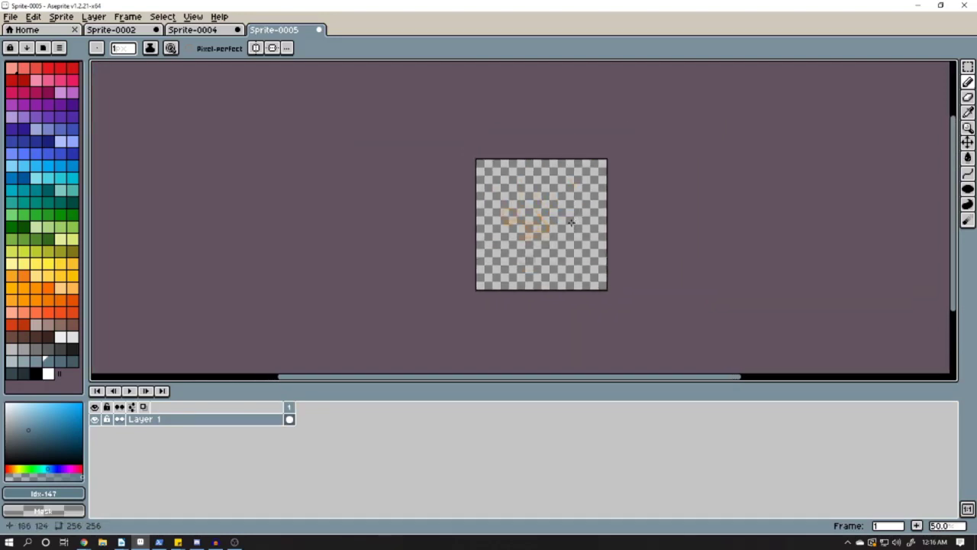
pyautogui.scroll(3, 572, 223)
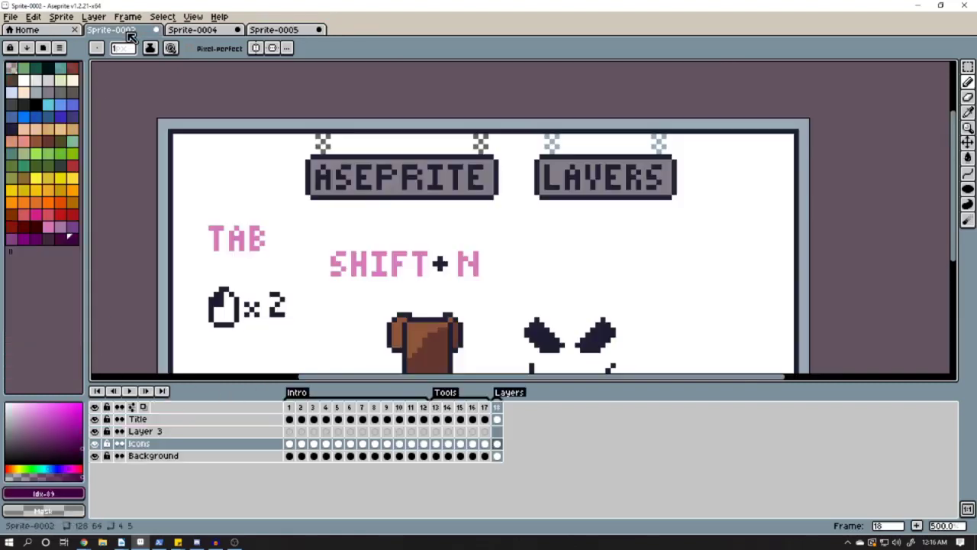
# Switch to Sprite-0002, play its animation from frame 1, and hide the timeline.
pyautogui.click(123, 30)
pyautogui.click(289, 407)
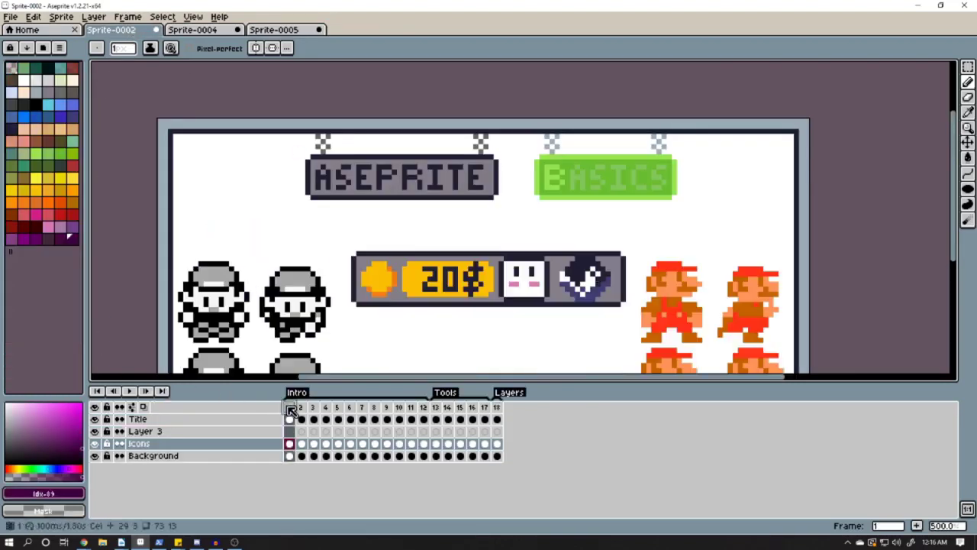
pyautogui.click(129, 392)
pyautogui.press('Tab')
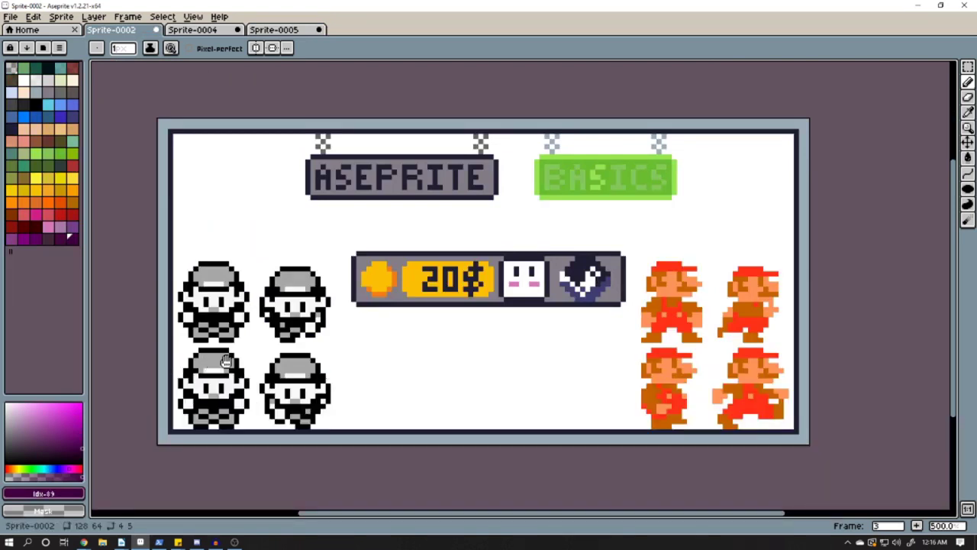